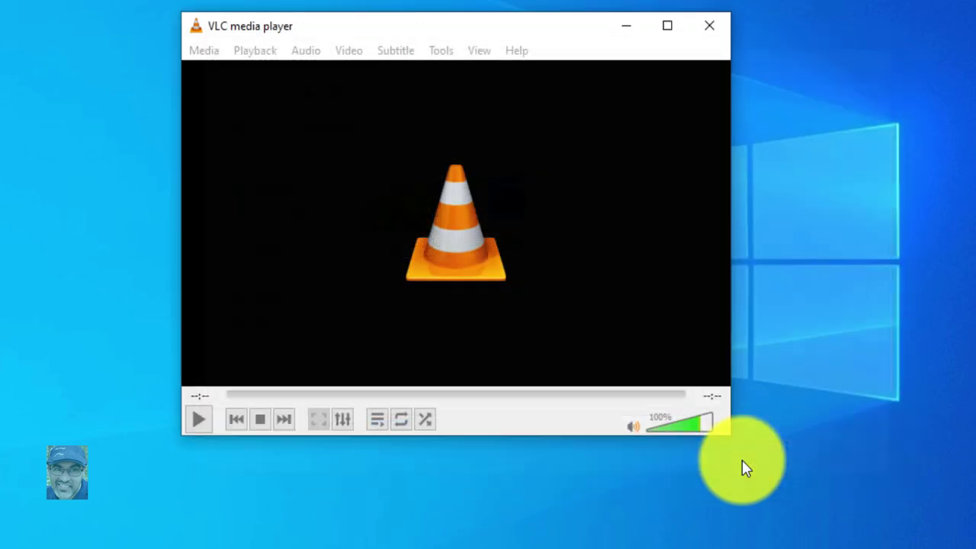
Load corrupt.mp4 from the Videos folder as the source of a Convert / Save job.
click(196, 421)
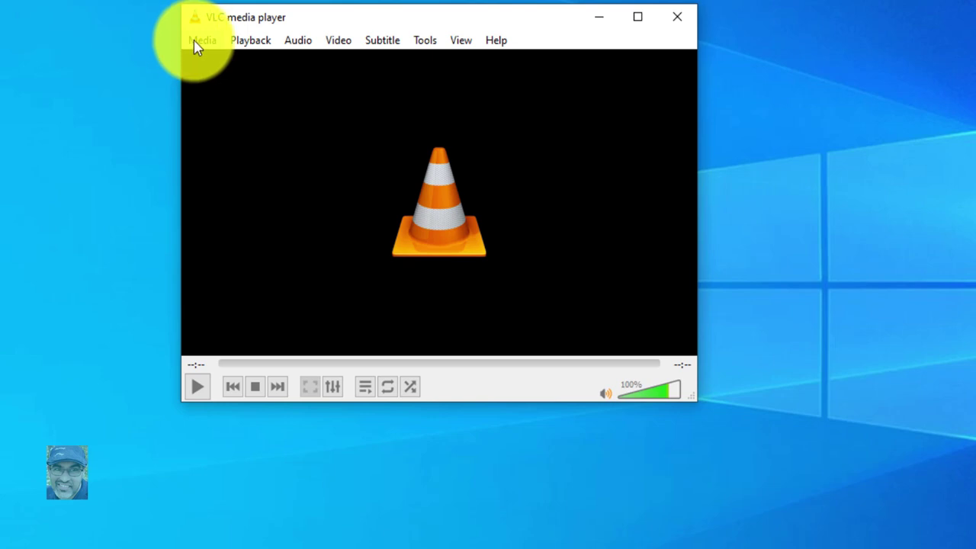
click(195, 45)
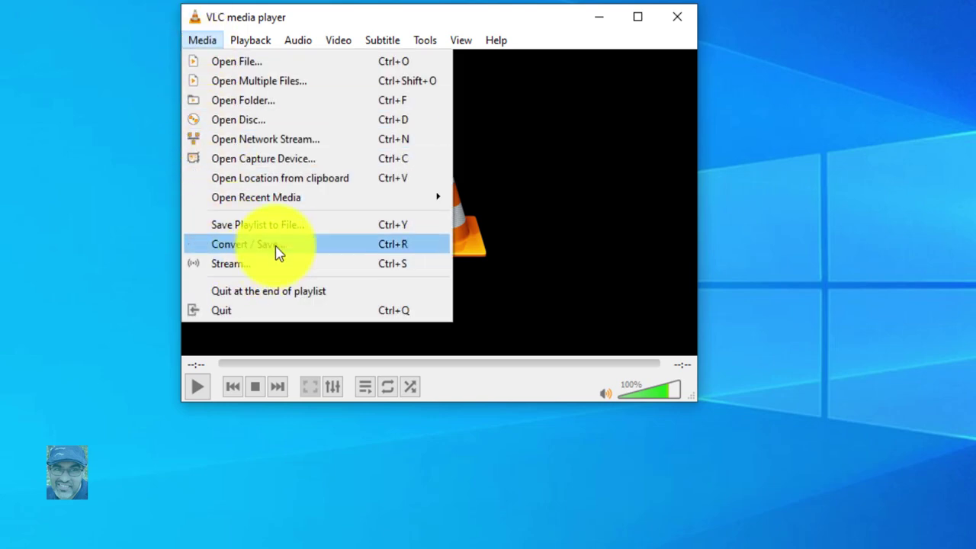
click(225, 252)
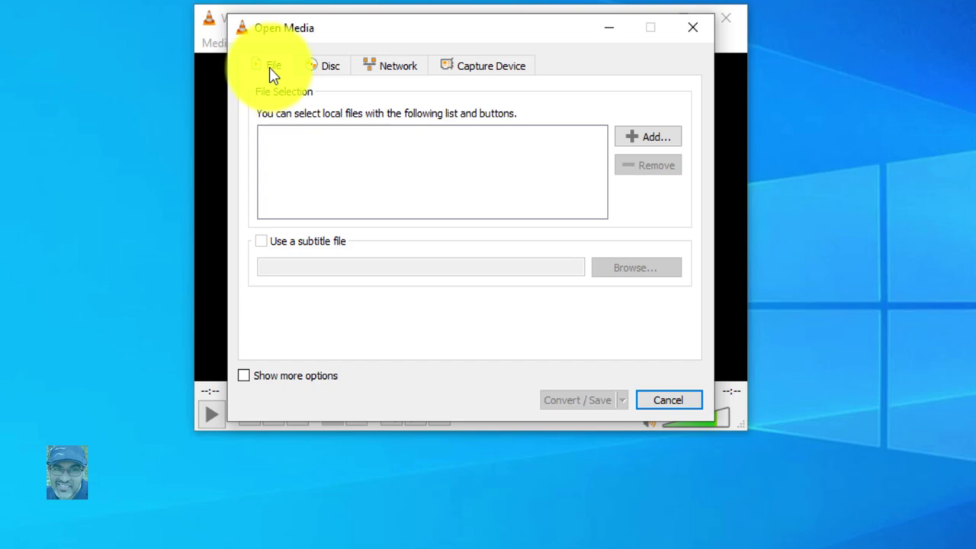
click(622, 142)
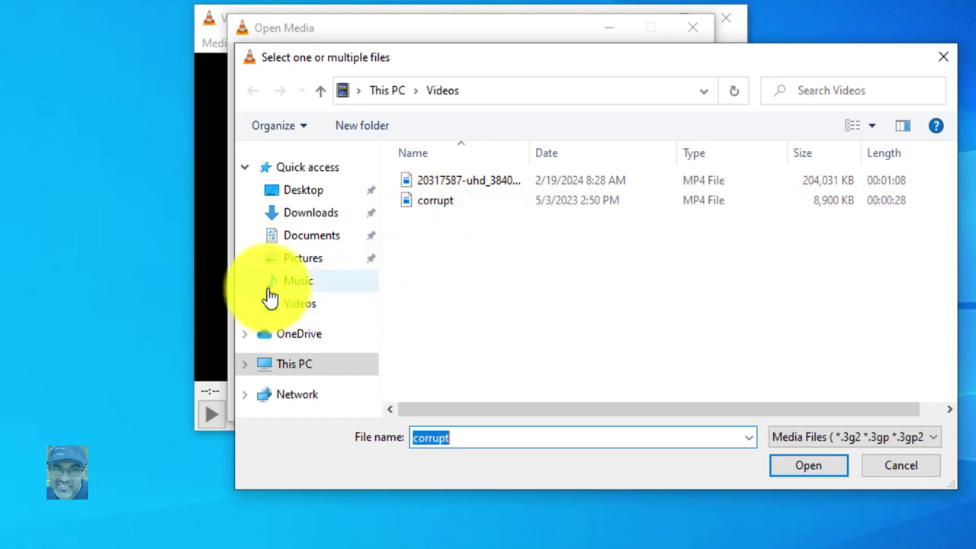
click(313, 305)
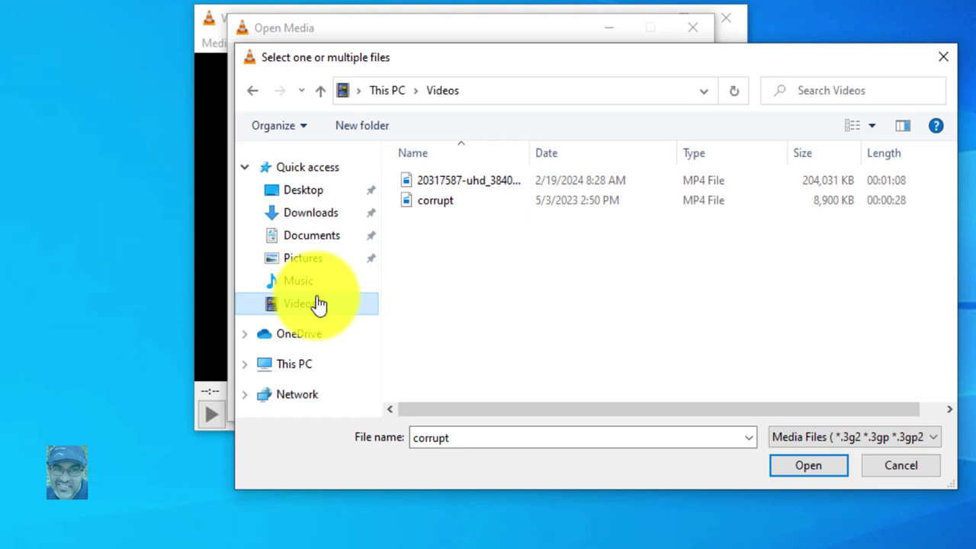
click(435, 203)
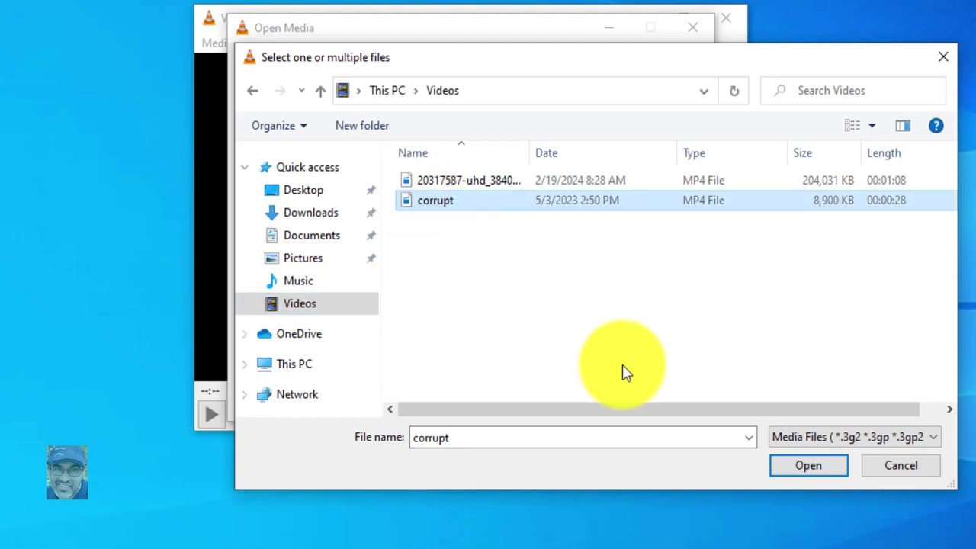
click(808, 467)
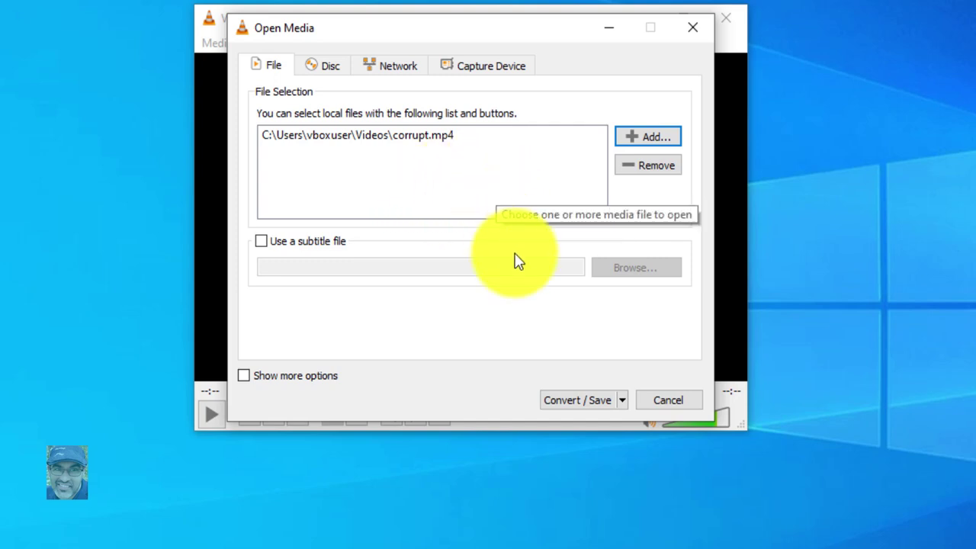
click(577, 402)
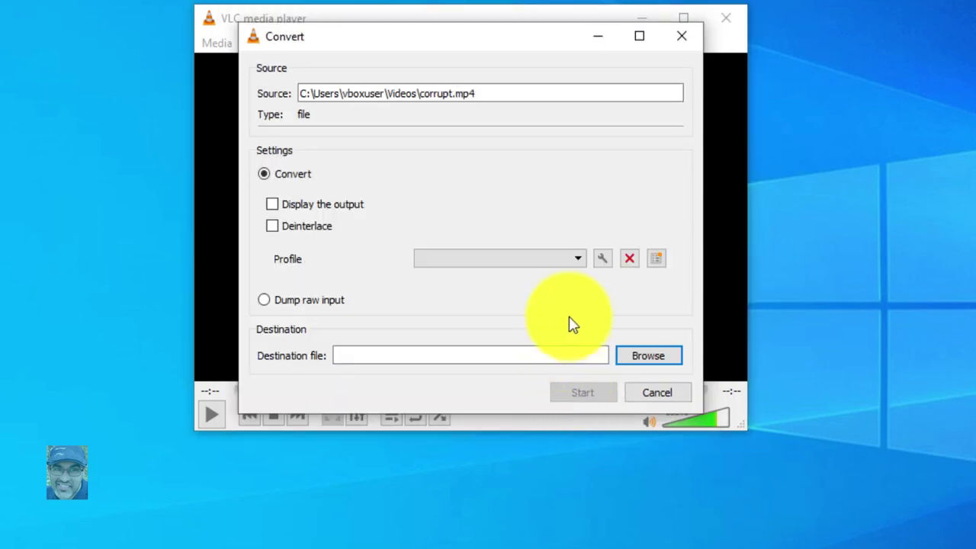
In the conversion profile's settings, enable video encoding and set the video codec to MPEG-4.
click(603, 260)
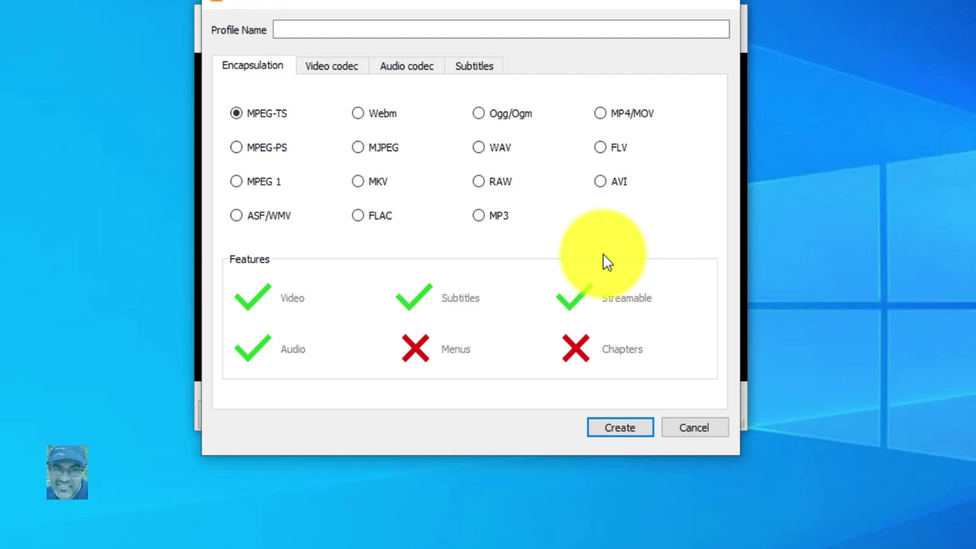
click(330, 66)
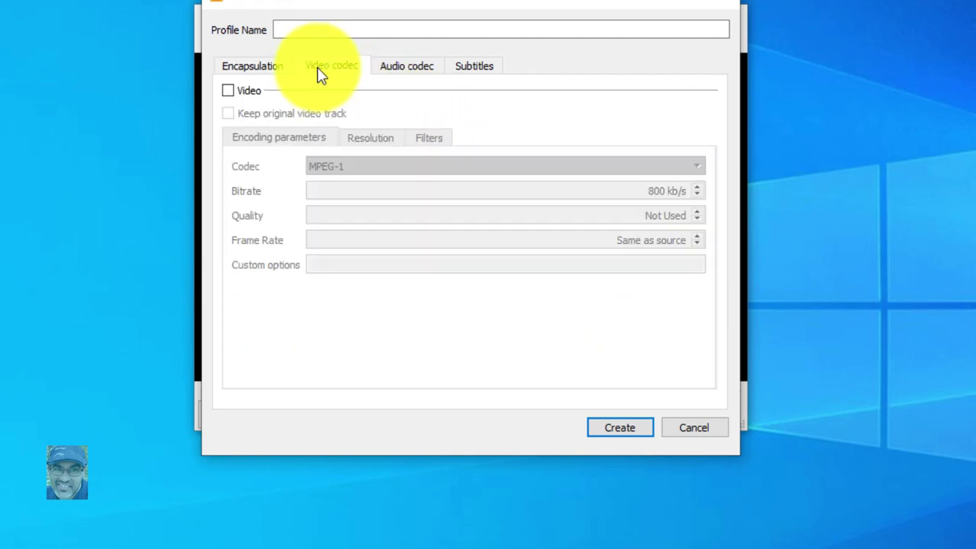
click(228, 91)
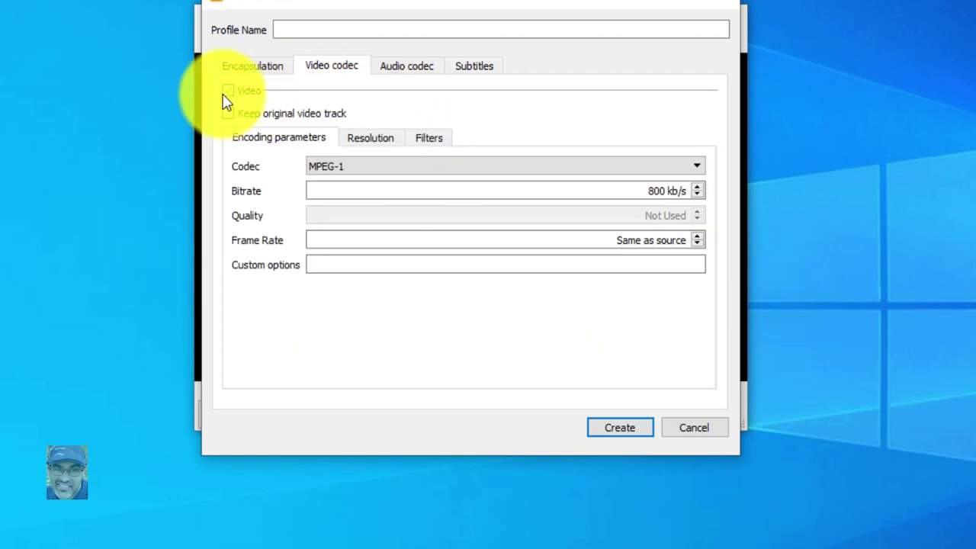
click(342, 171)
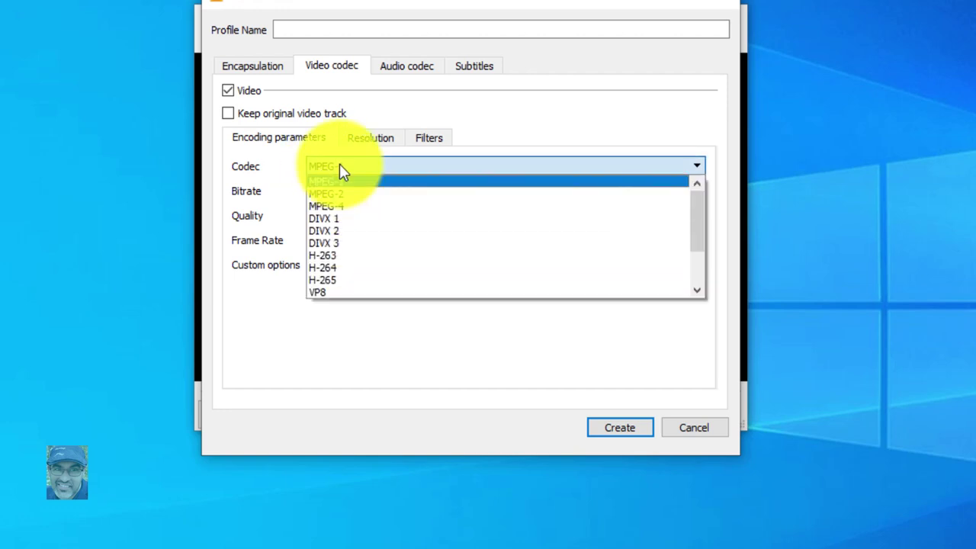
click(343, 207)
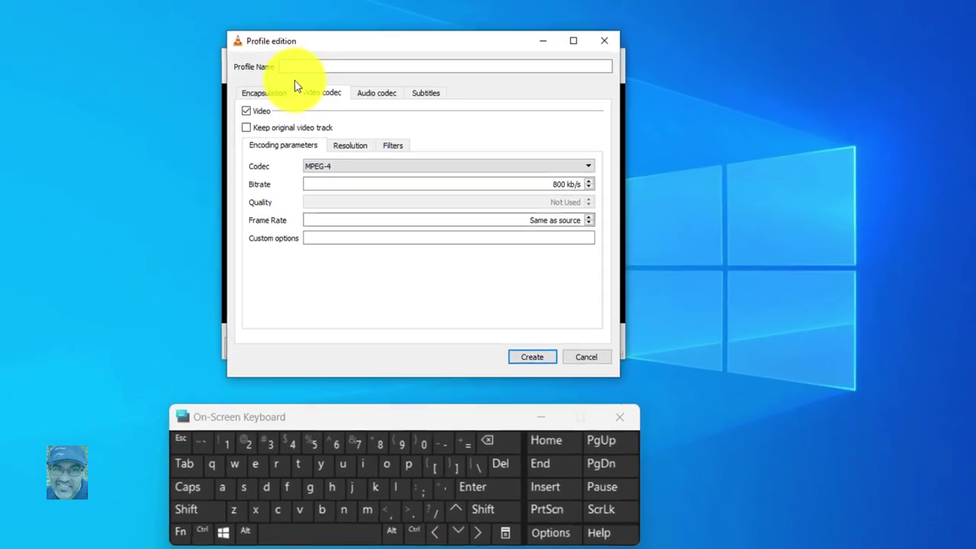
Name the conversion profile "solve" and create it.
click(299, 67)
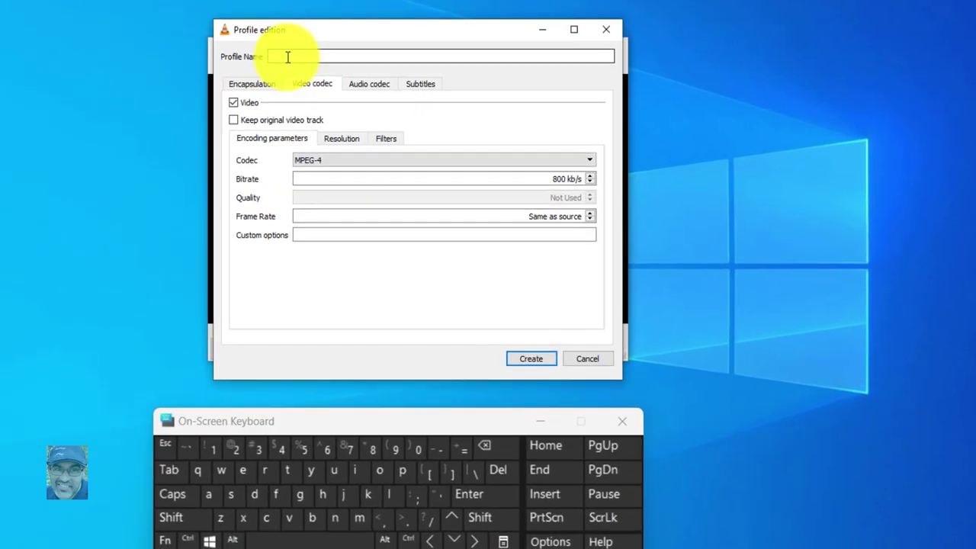
click(238, 501)
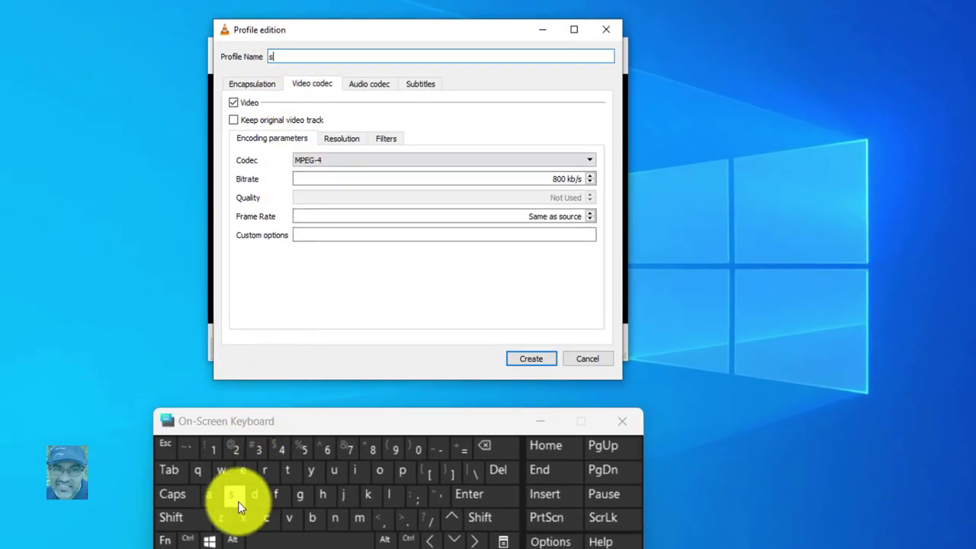
click(380, 472)
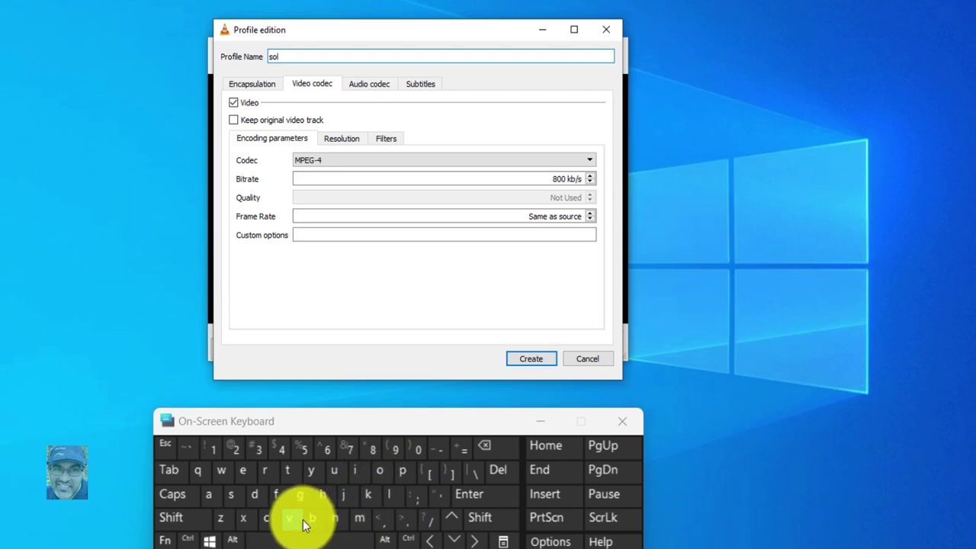
click(251, 475)
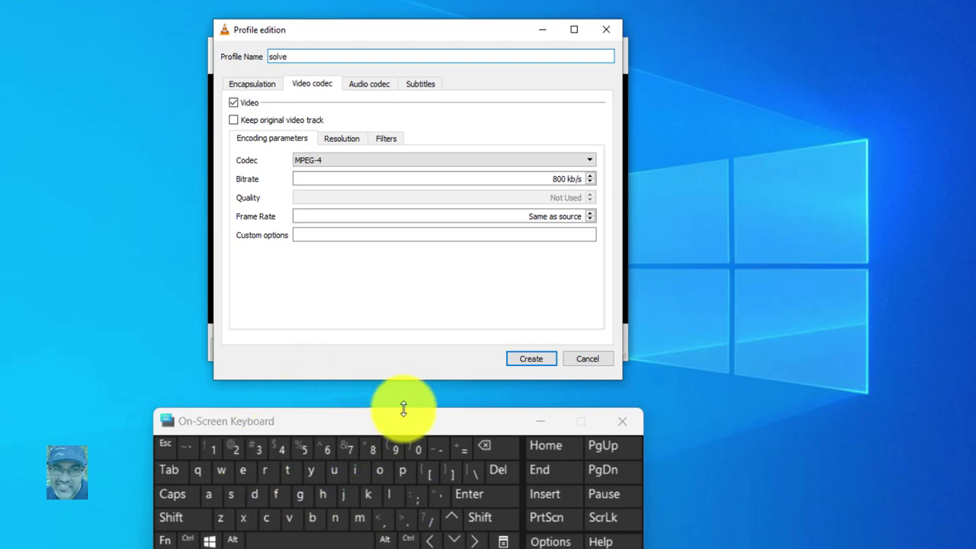
click(540, 422)
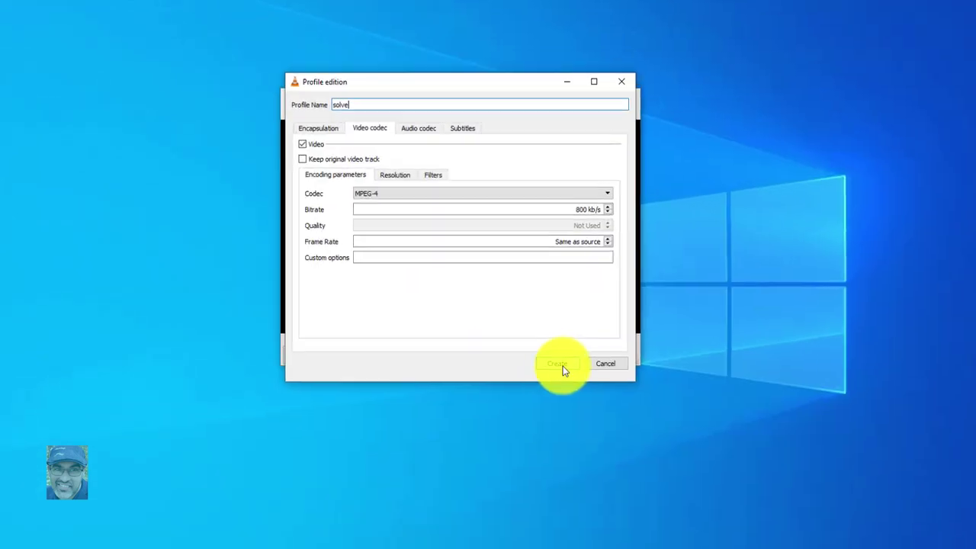
click(532, 358)
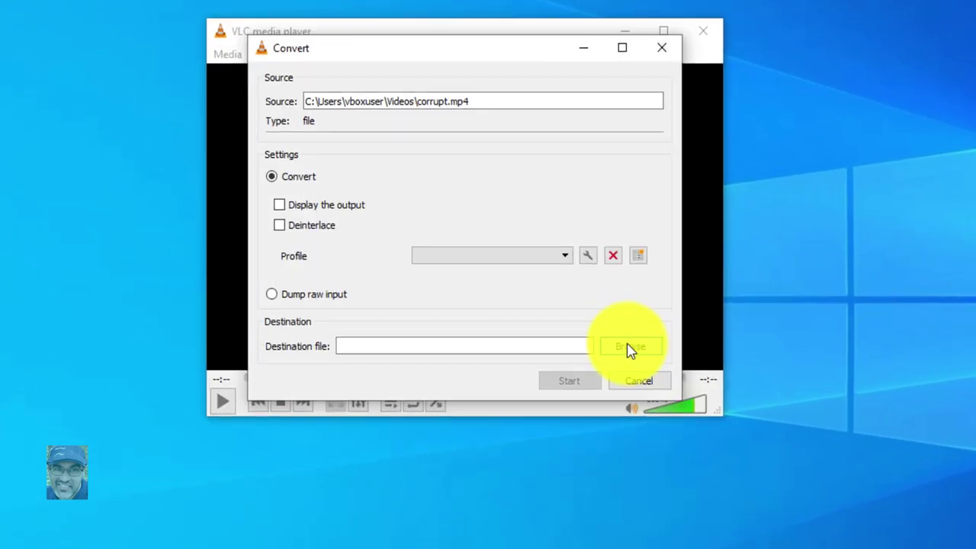
Set the destination file to solve.mp4 in the Videos folder and start the conversion.
click(623, 347)
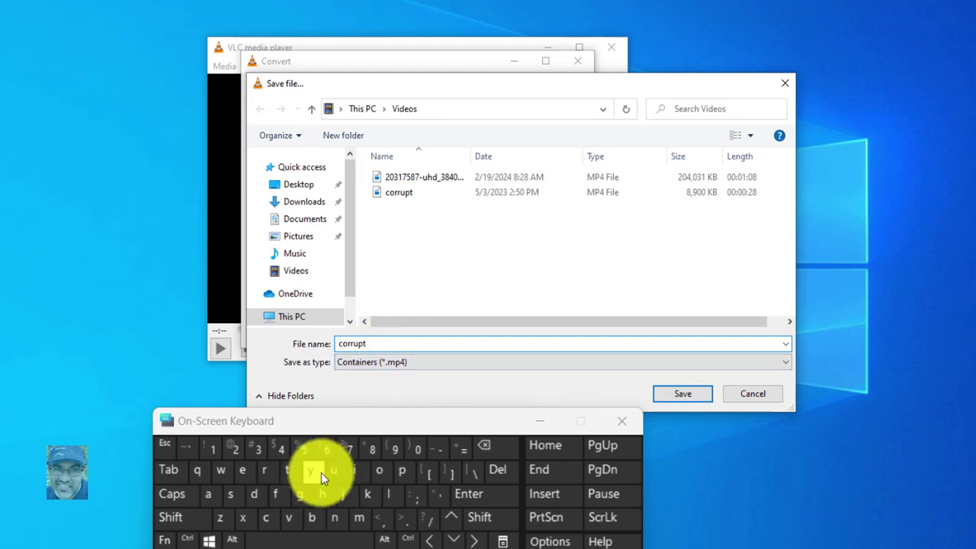
click(481, 446)
click(286, 456)
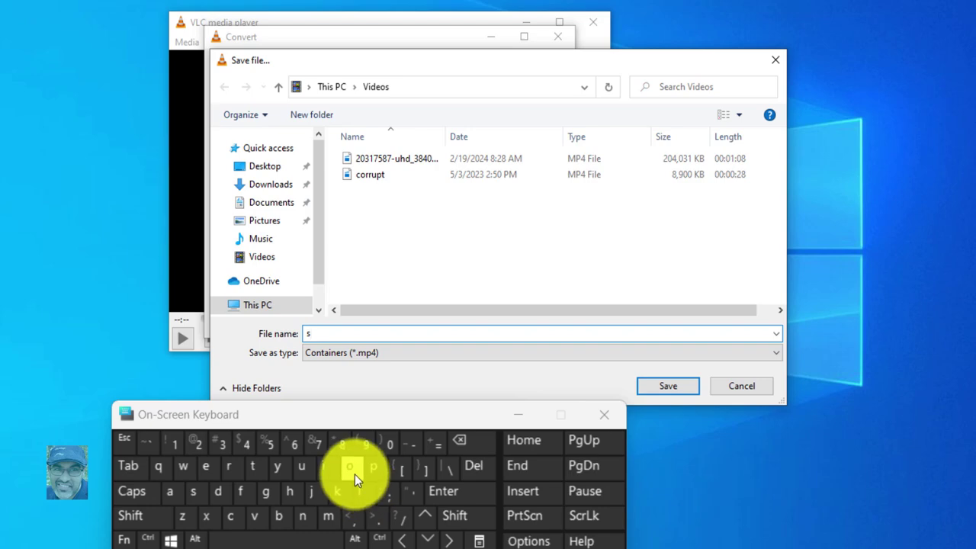
click(363, 496)
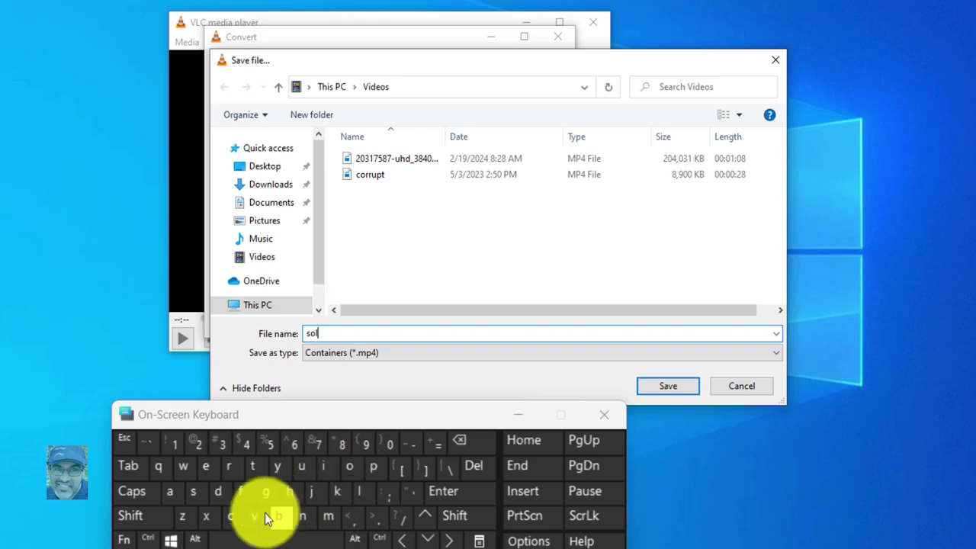
click(210, 474)
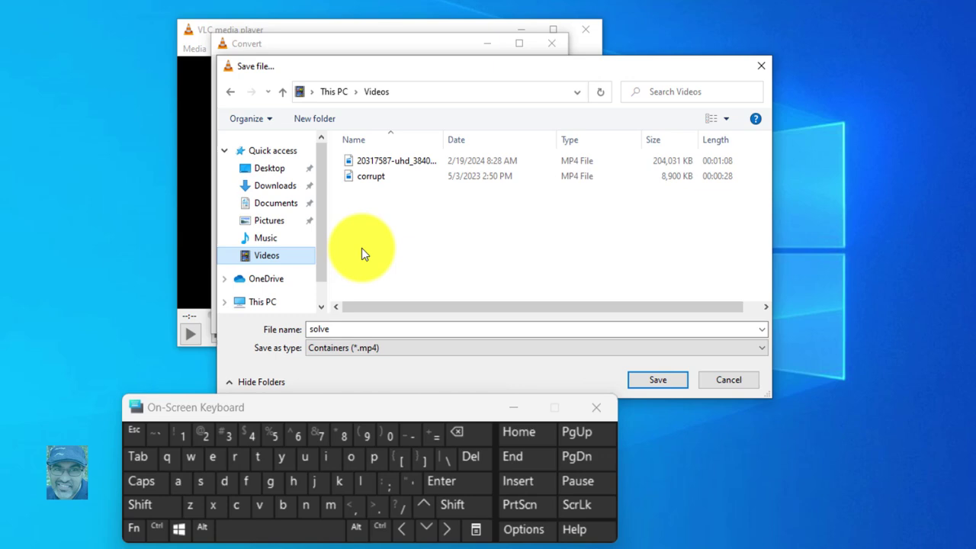
click(648, 381)
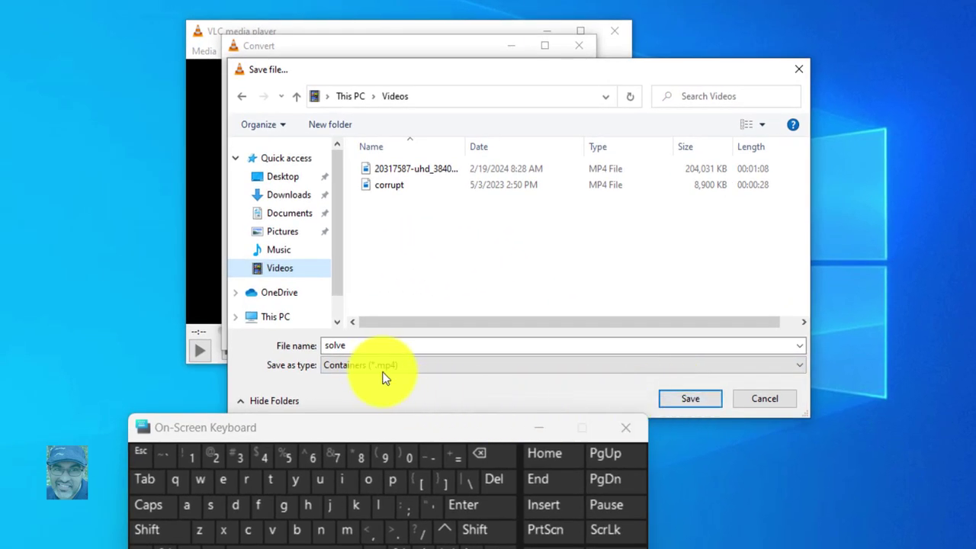
click(663, 397)
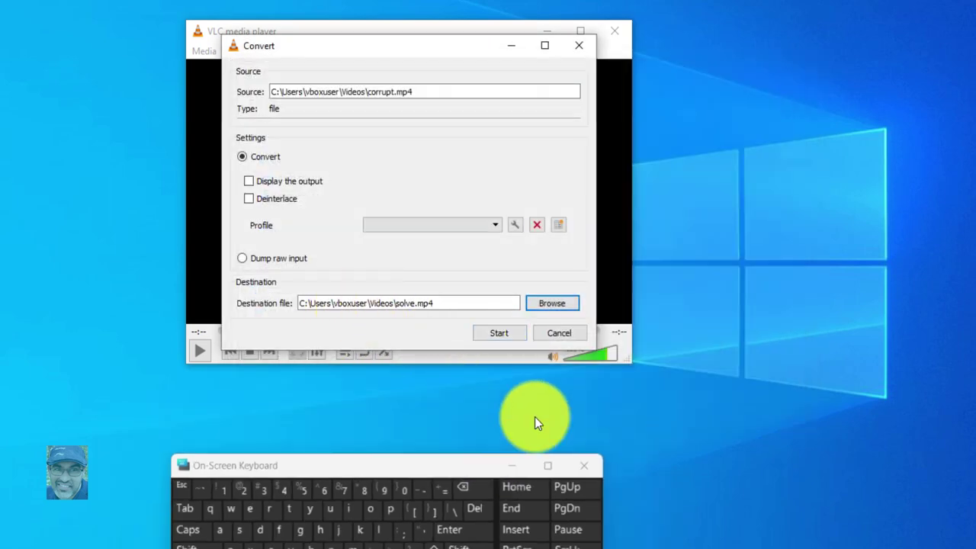
click(537, 425)
click(498, 336)
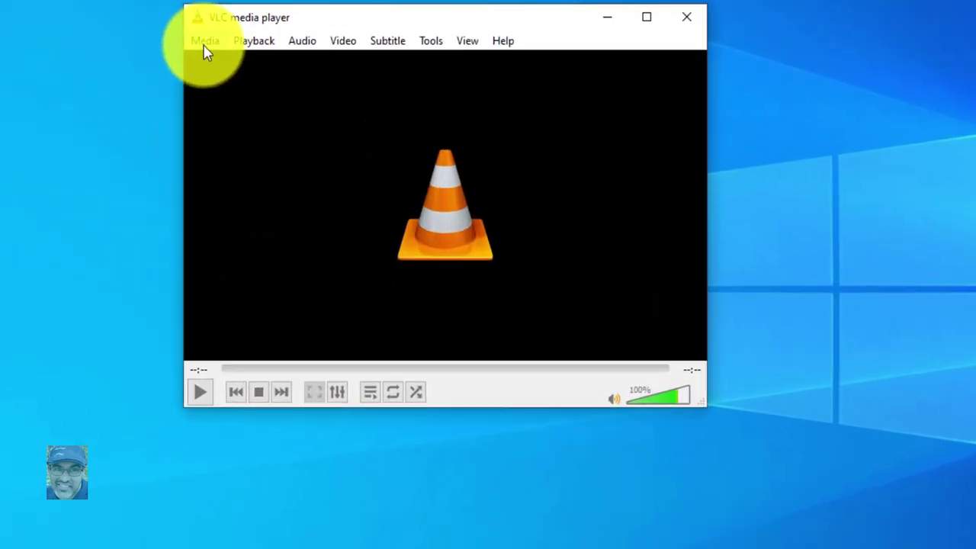
Play the converted solve.mp4 from the Videos folder to check it, and stop the playback.
click(317, 138)
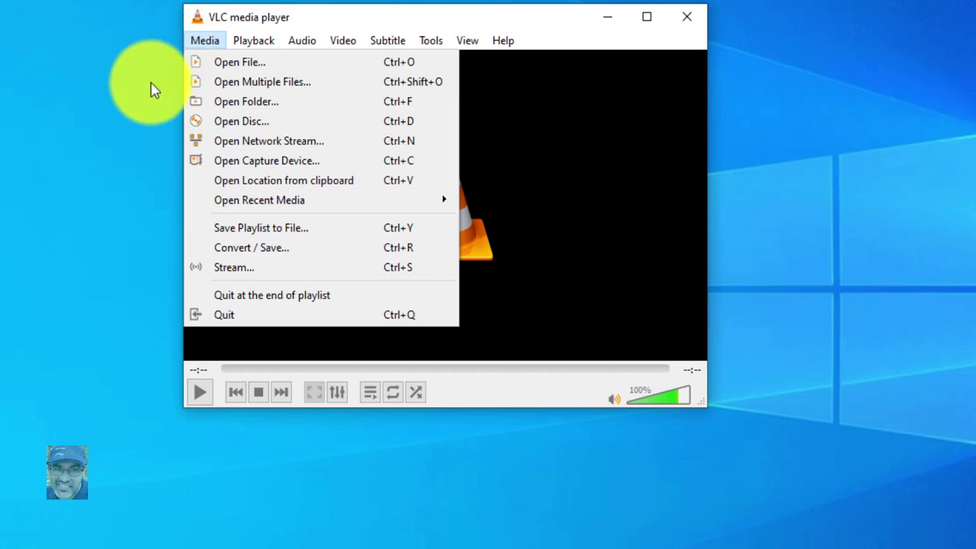
click(239, 69)
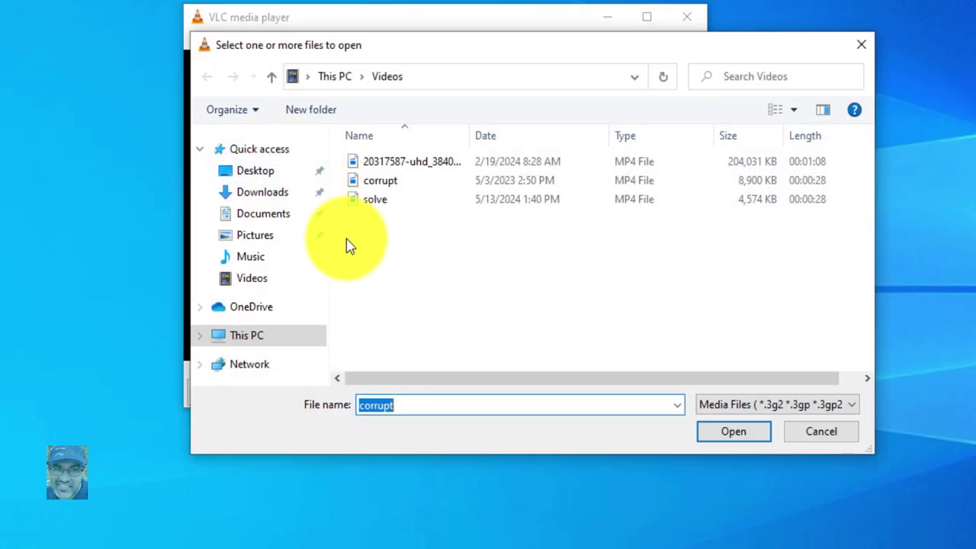
click(373, 200)
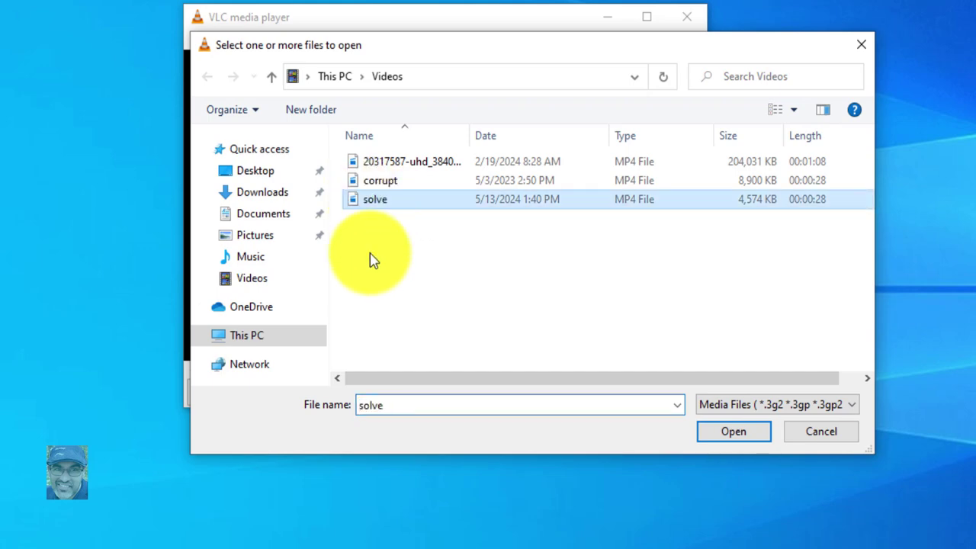
click(734, 432)
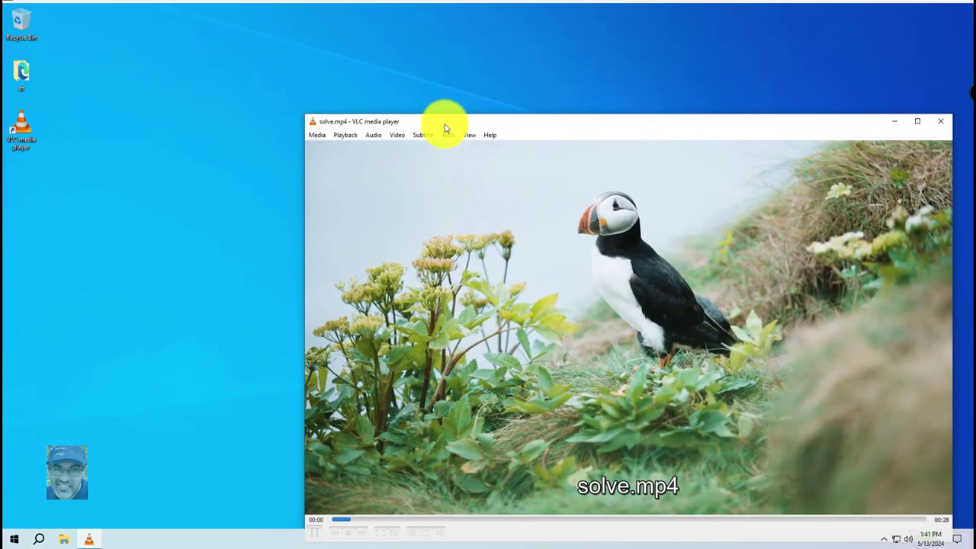
drag(447, 120, 342, 60)
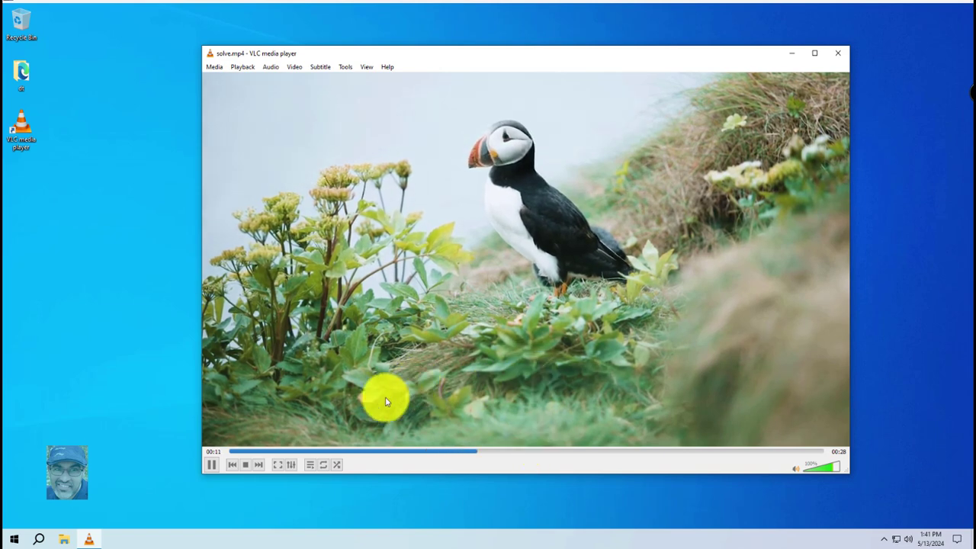
click(245, 464)
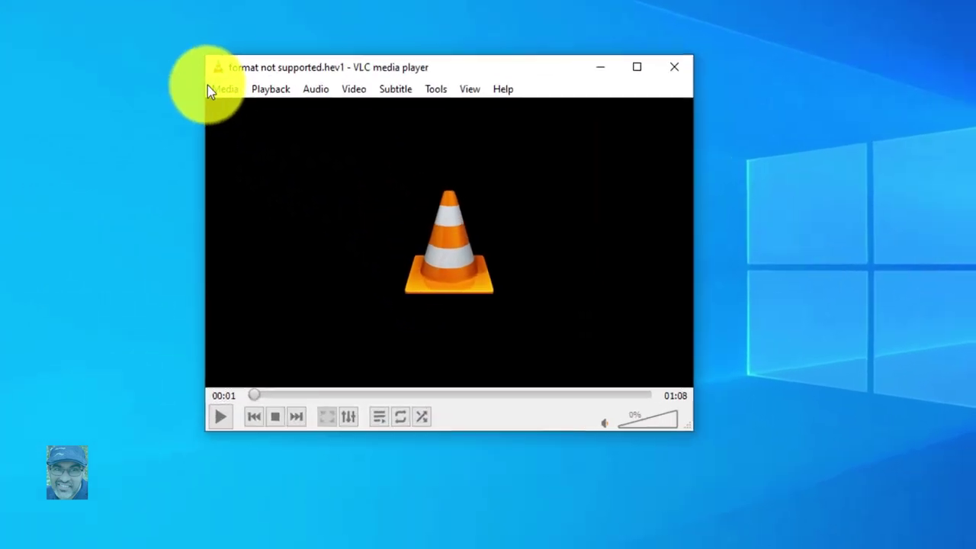
Open format not supported.hev1 from the Videos folder, showing all file types to find it.
click(214, 77)
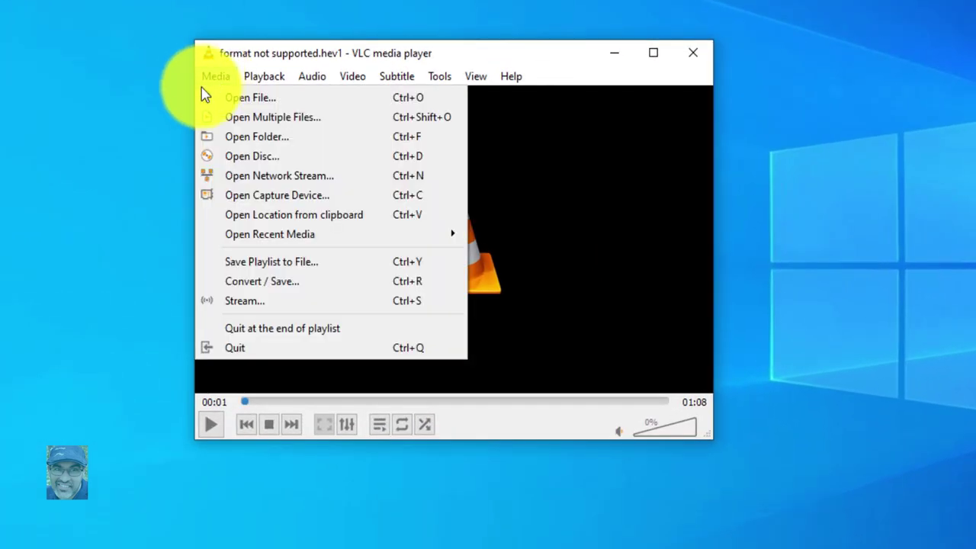
click(257, 99)
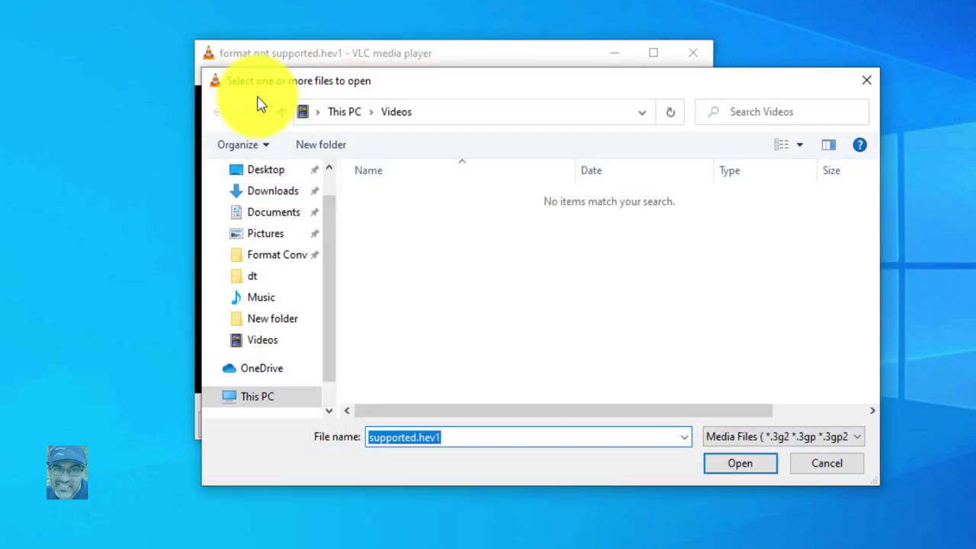
click(258, 344)
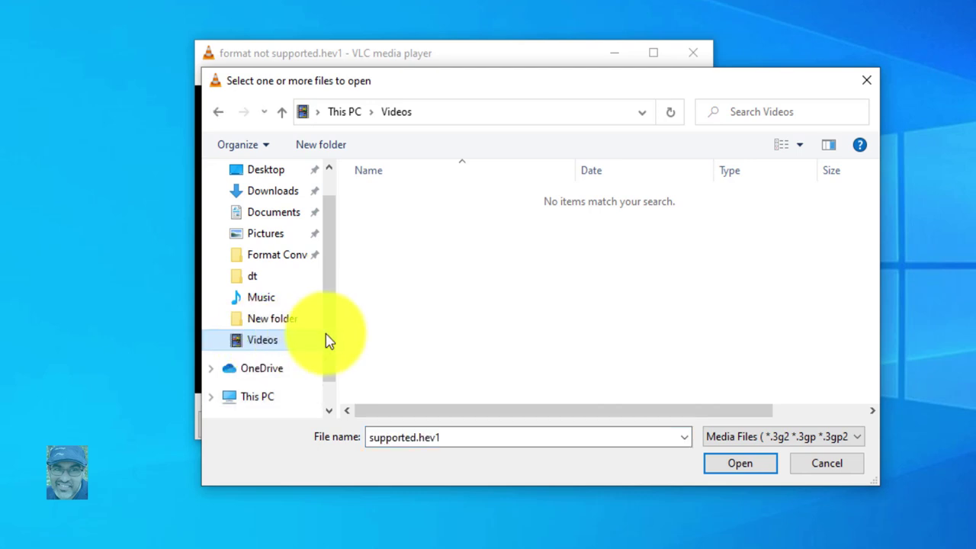
click(705, 441)
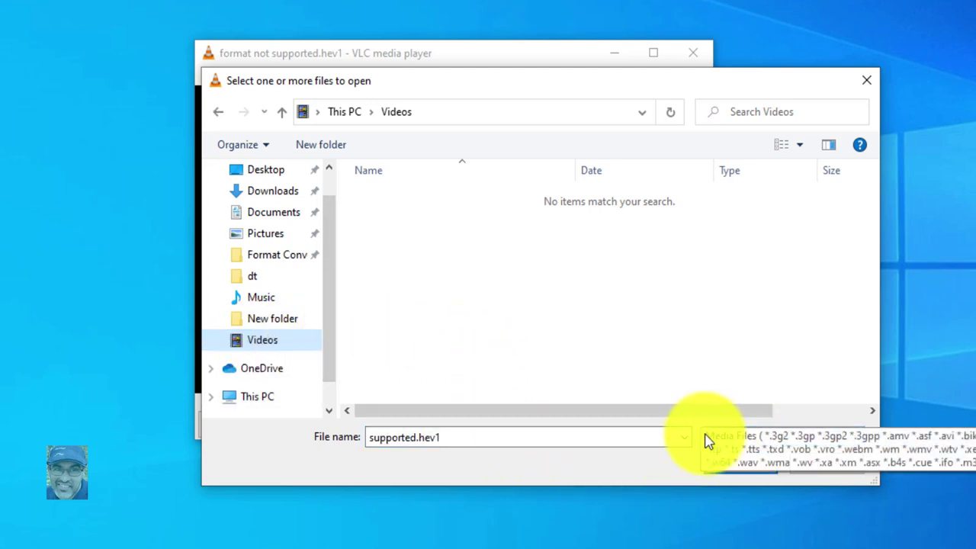
click(726, 438)
click(729, 439)
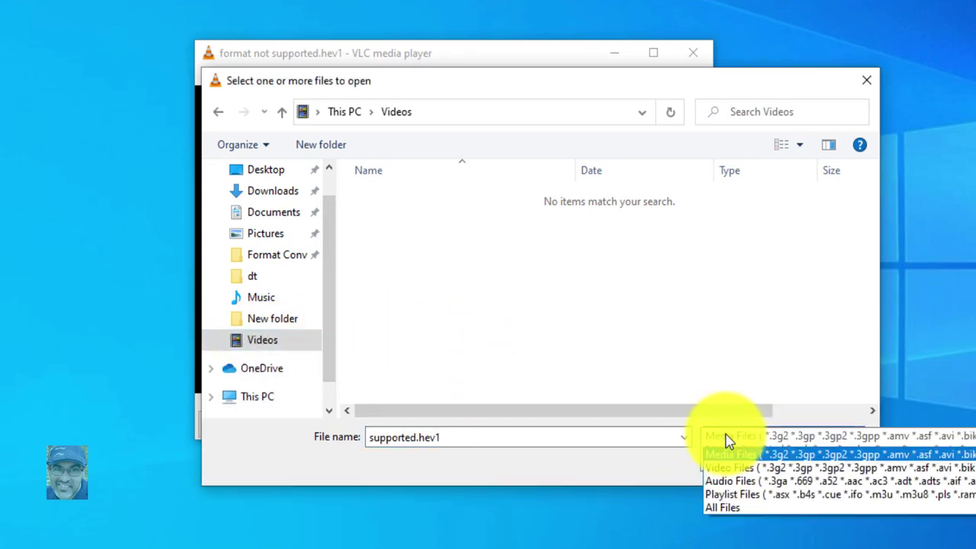
click(728, 509)
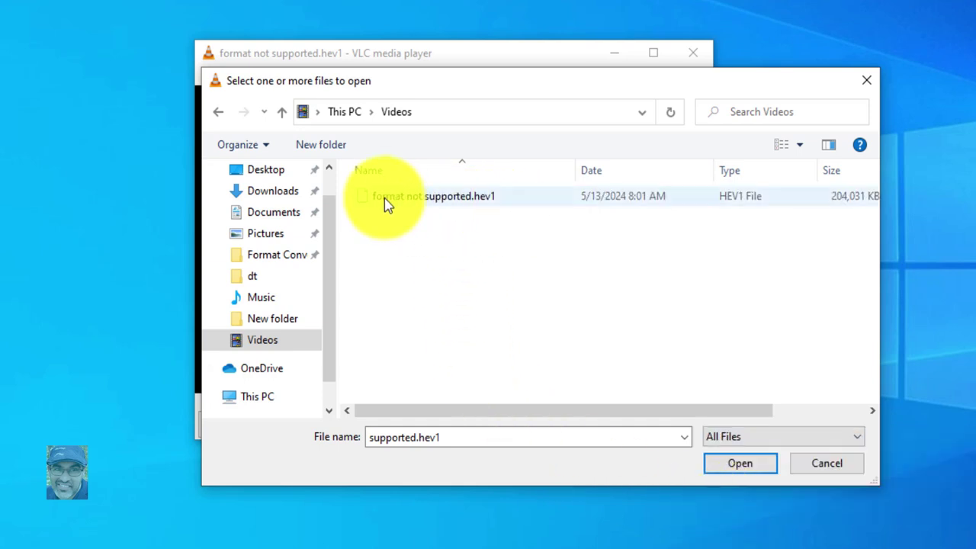
click(432, 199)
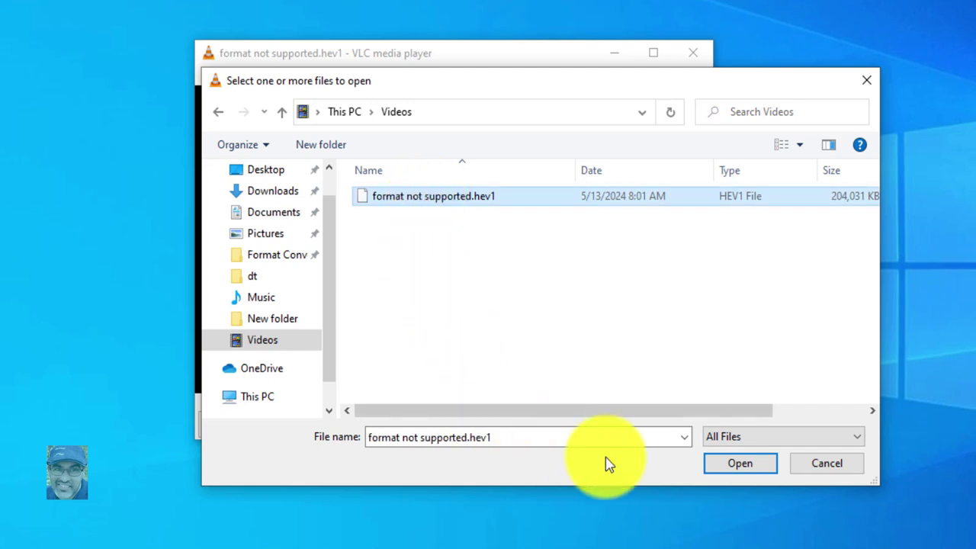
click(744, 465)
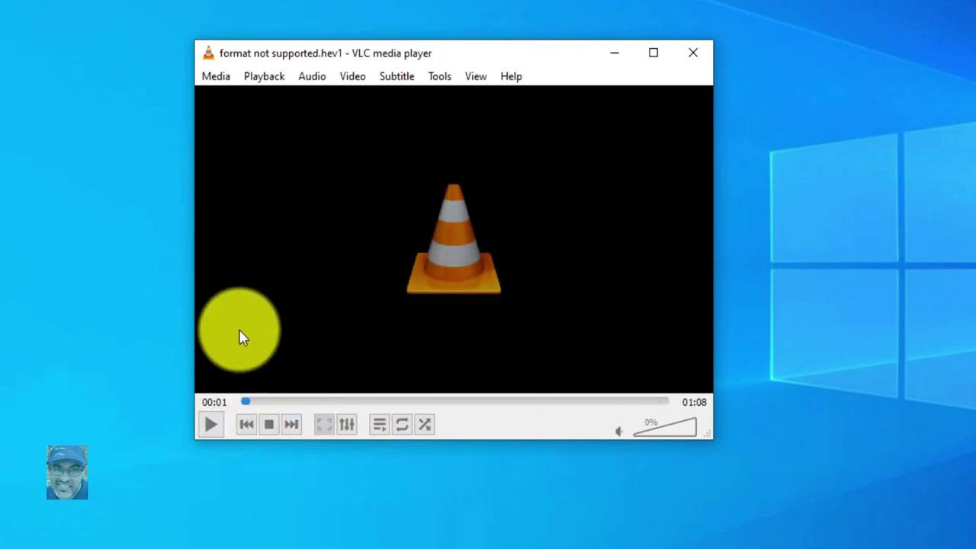
Check the codec information of the opened video, and stop playback and close the player.
click(440, 76)
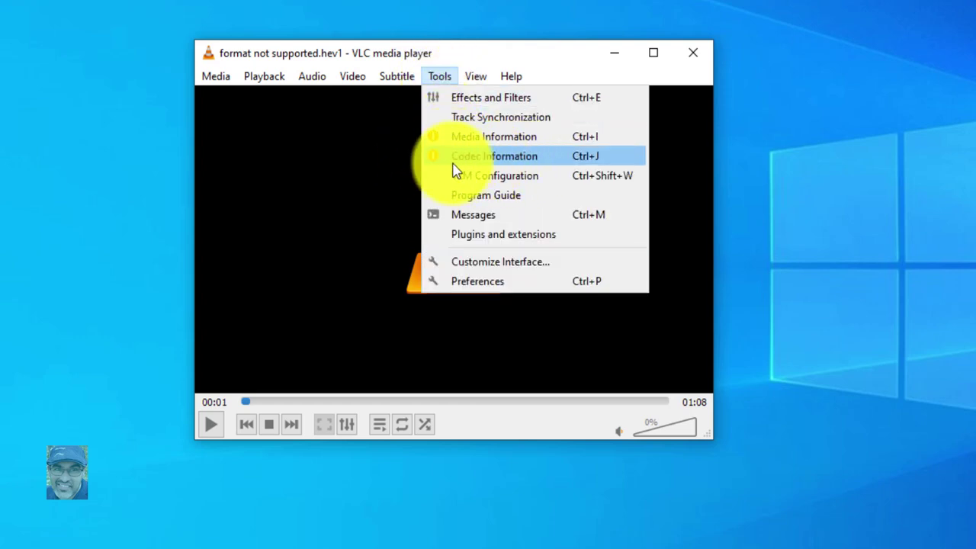
click(478, 167)
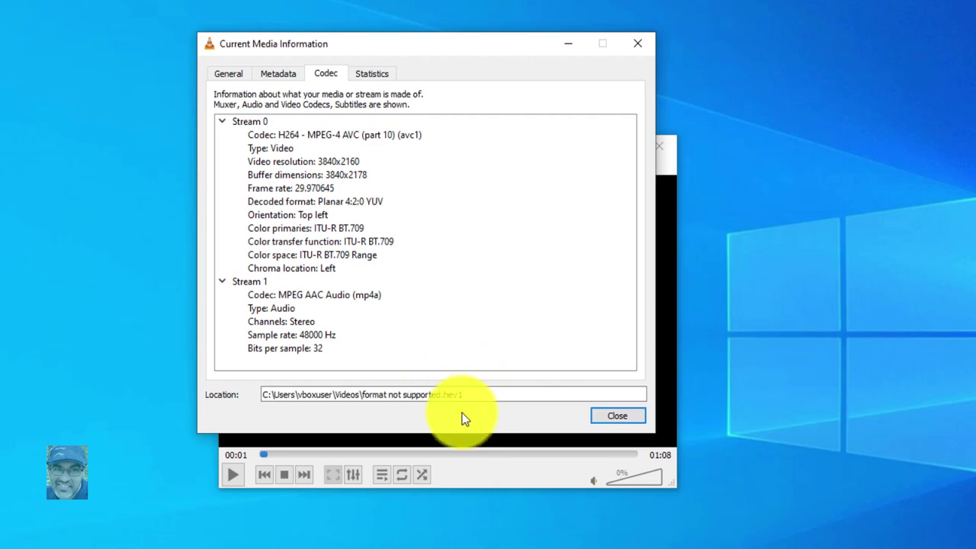
click(613, 416)
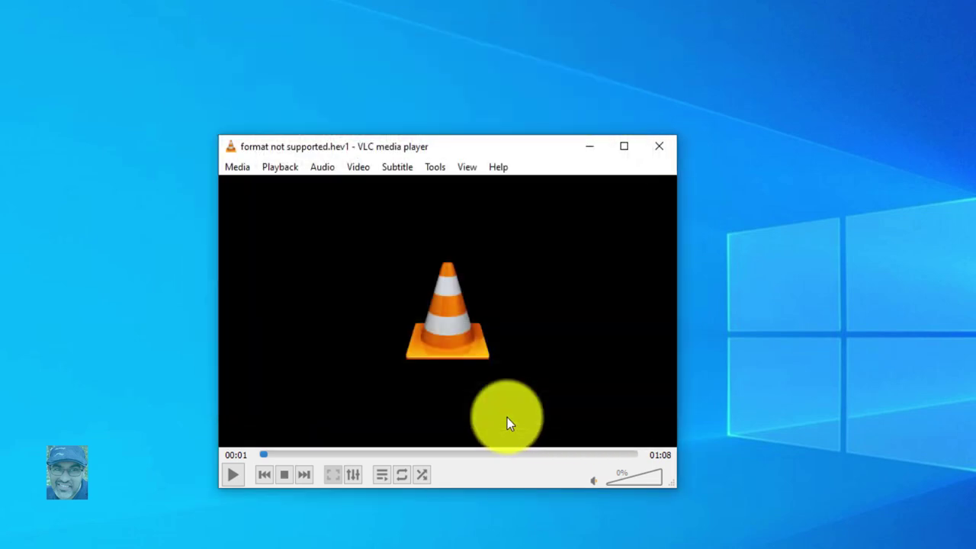
click(285, 475)
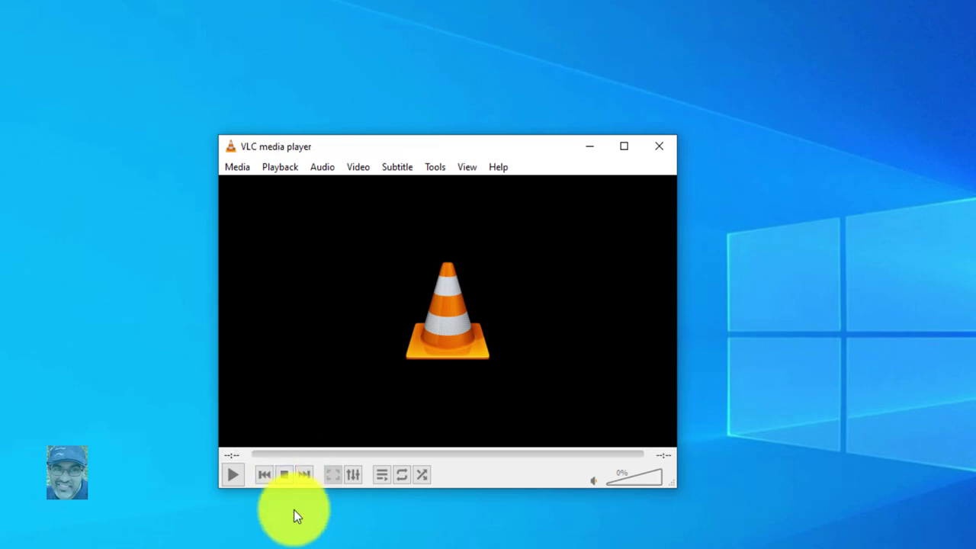
click(660, 146)
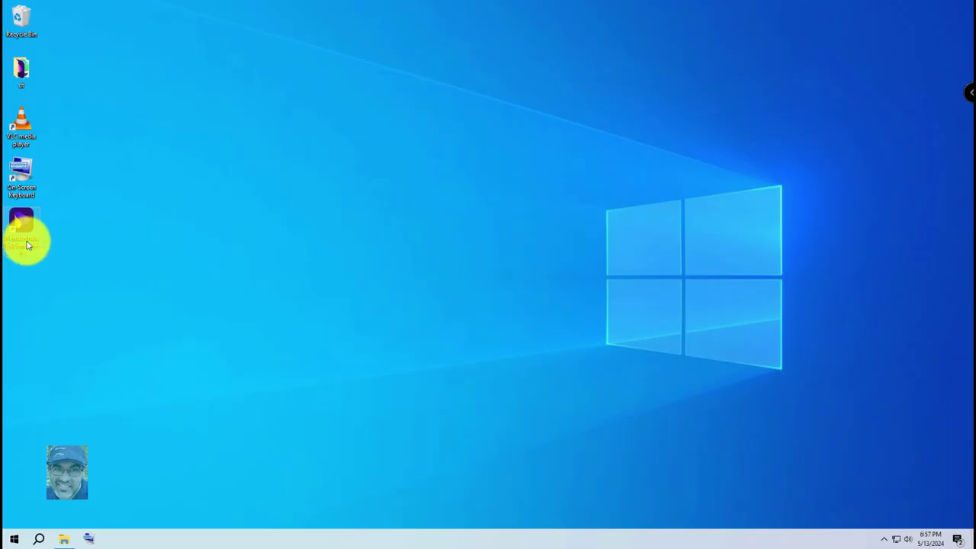
Open the Converter in Wondershare UniConverter and add format not supported.hev1 from the Videos folder.
double_click(20, 232)
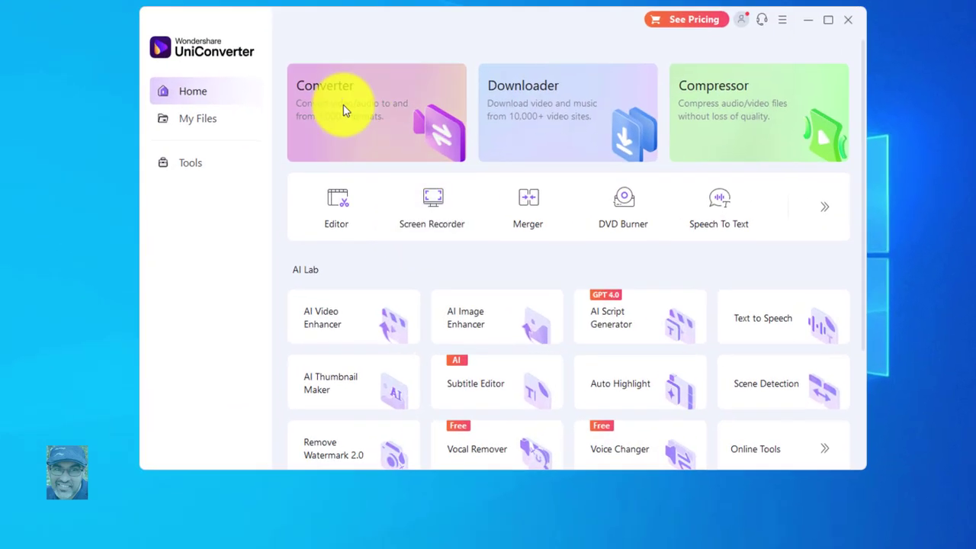
click(360, 108)
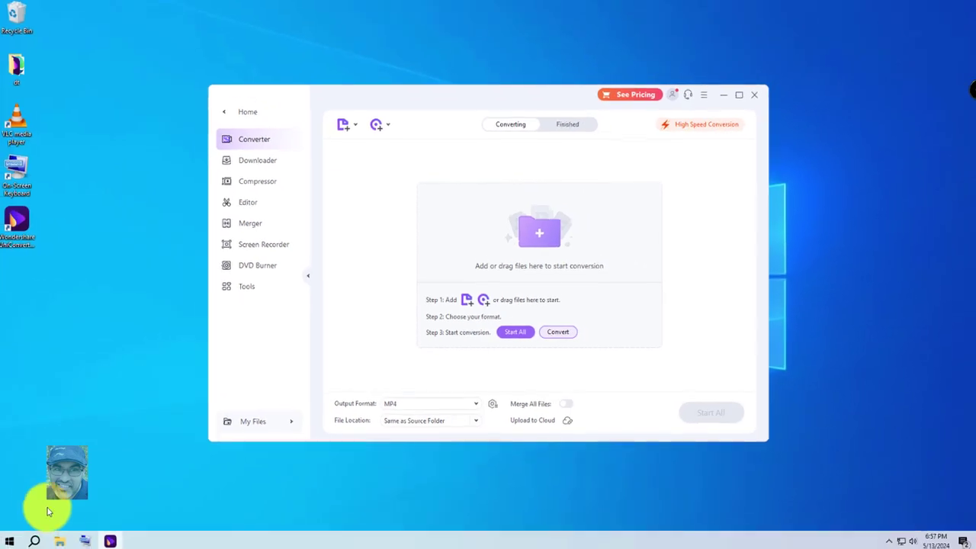
click(63, 543)
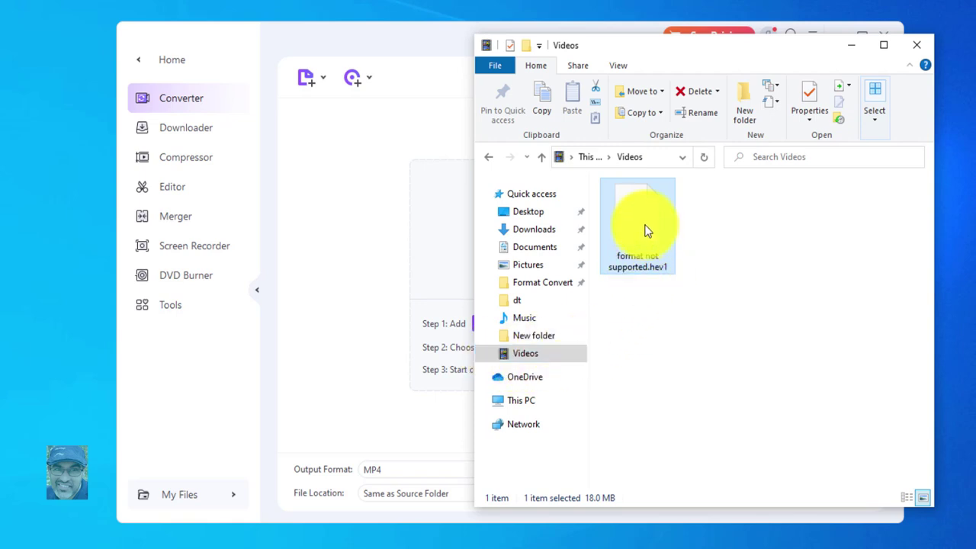
drag(645, 230, 376, 340)
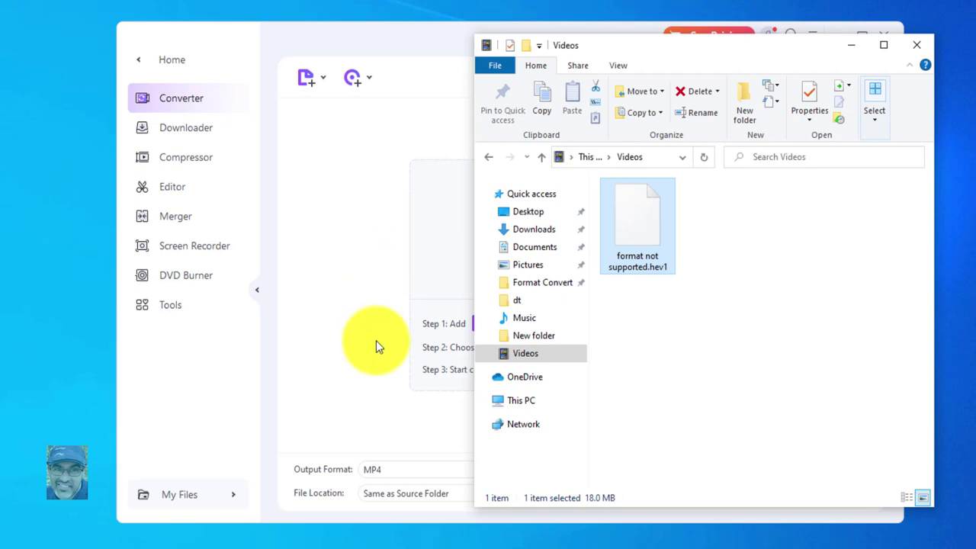
click(849, 47)
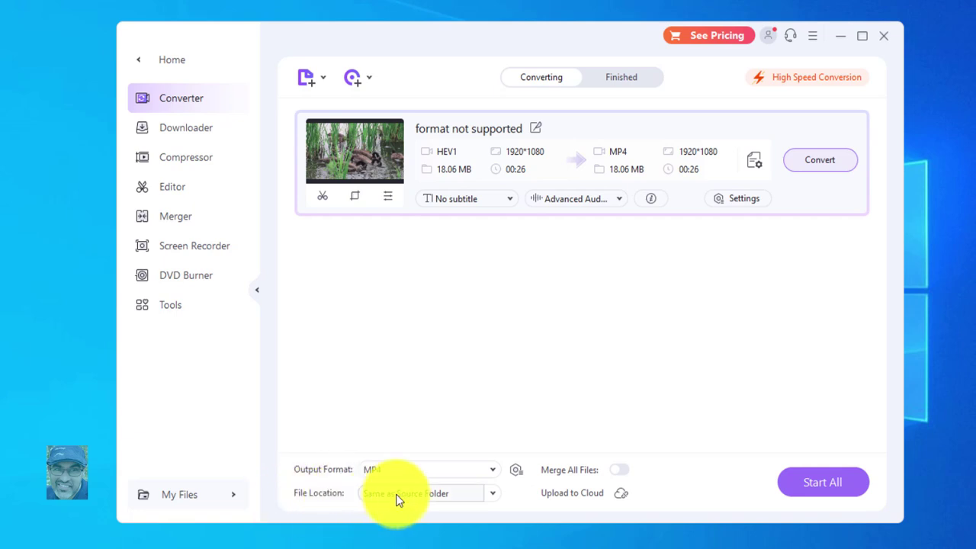
Convert the video to MP4 with the location Same as Source Folder, continuing the trial, and open the converted file's folder.
click(490, 491)
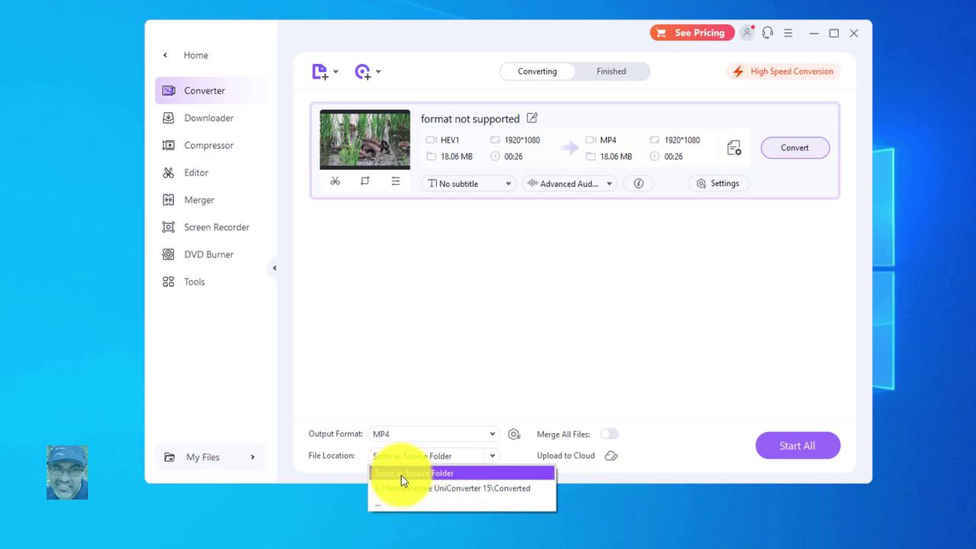
click(431, 476)
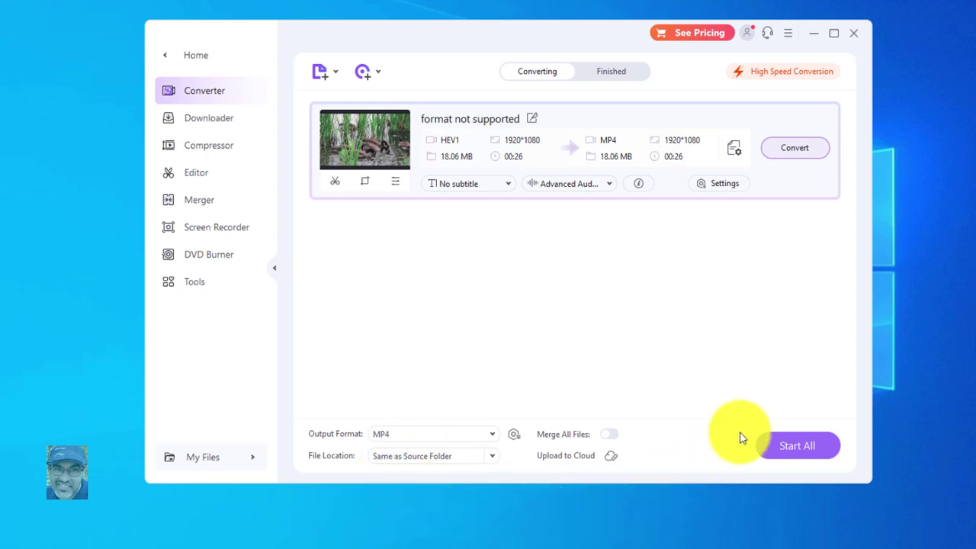
click(798, 449)
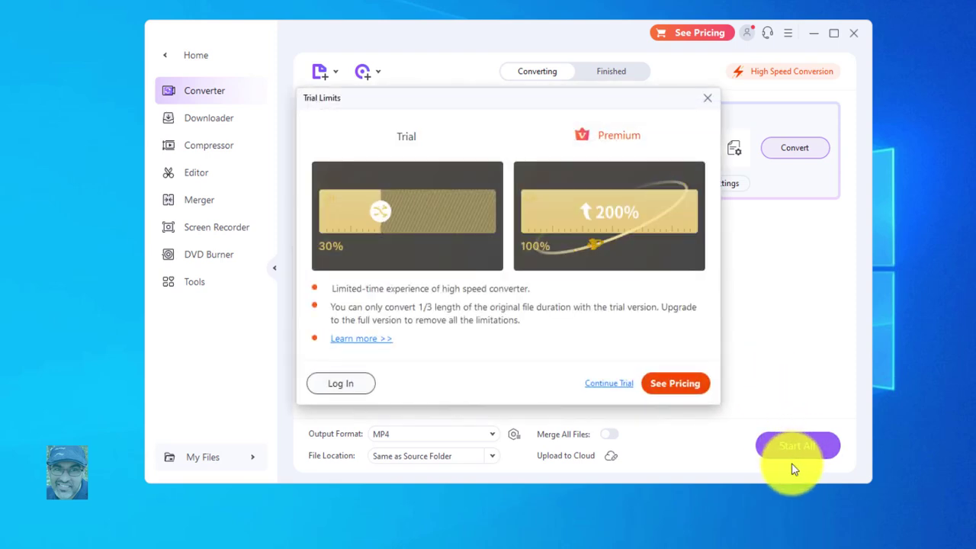
click(604, 386)
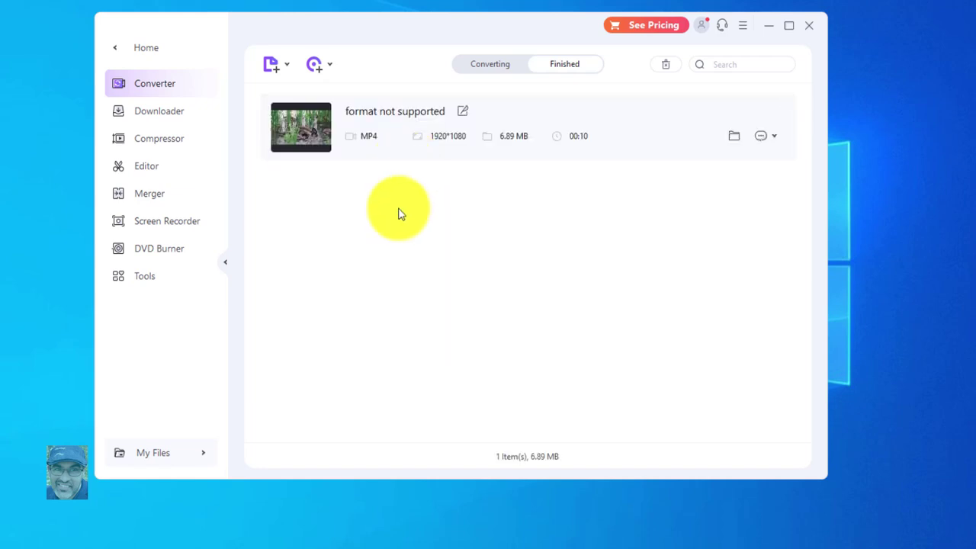
click(732, 144)
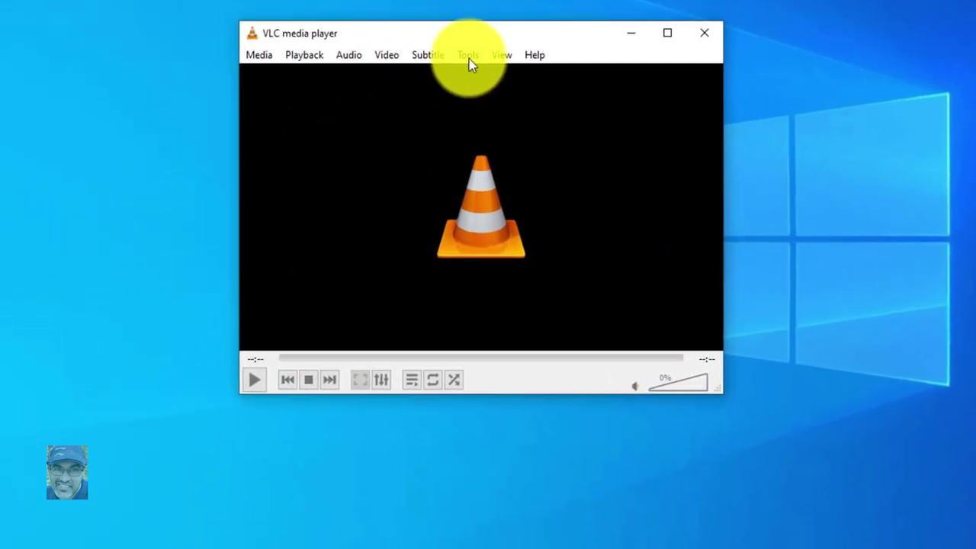
In VLC's full preferences, set File caching to 0 ms under Input / Codecs and save the change.
click(468, 56)
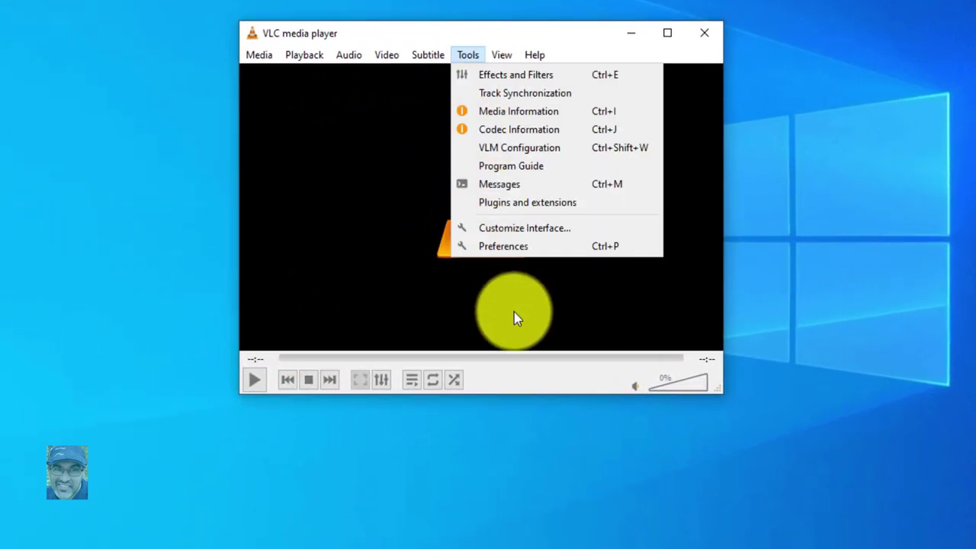
click(492, 245)
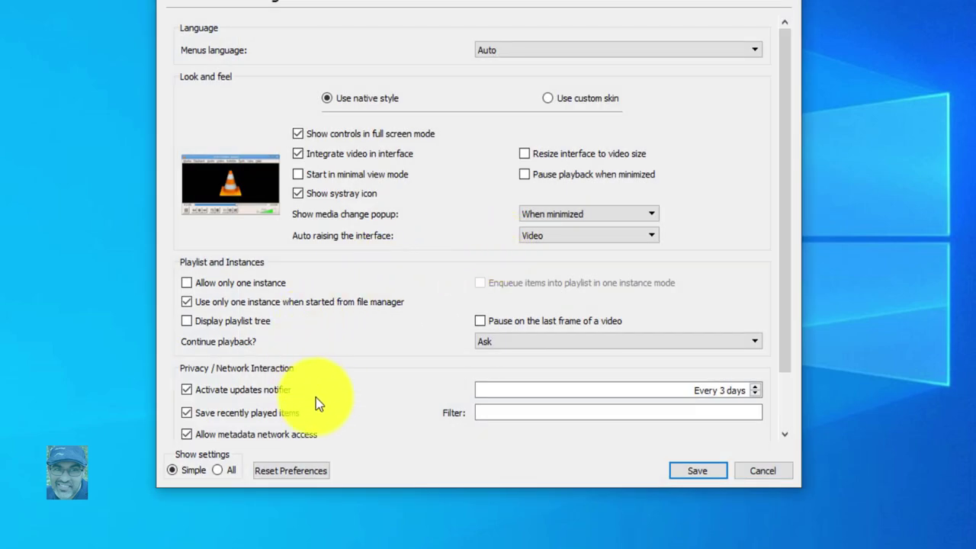
click(223, 471)
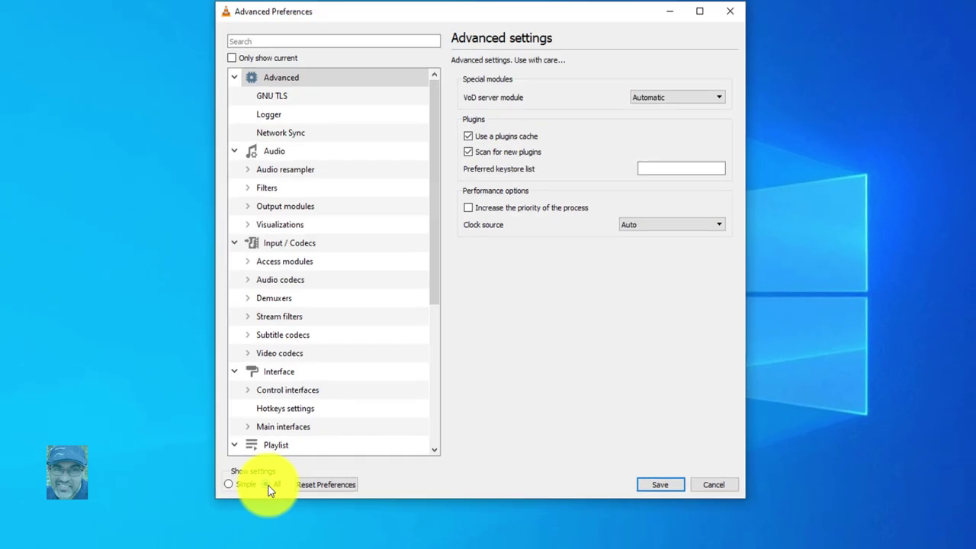
click(289, 248)
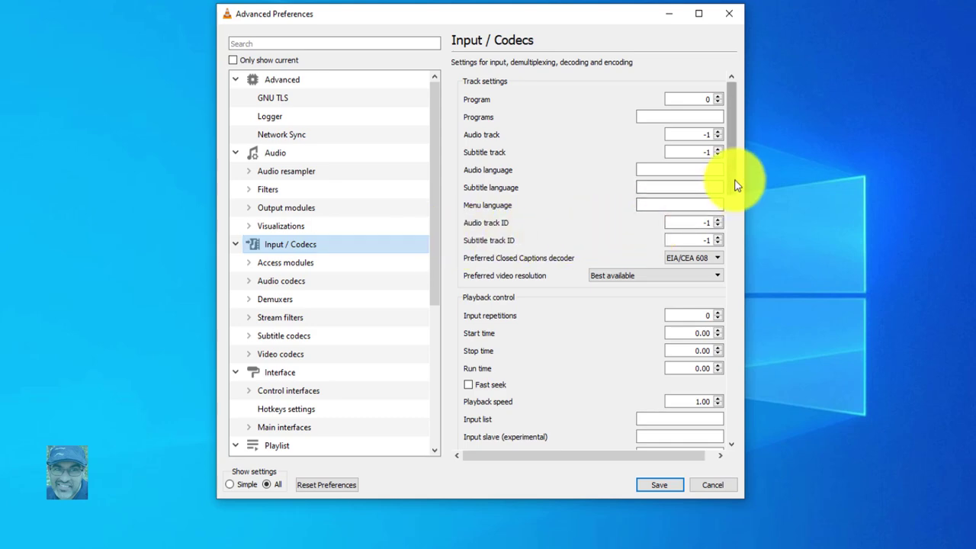
drag(736, 185, 753, 459)
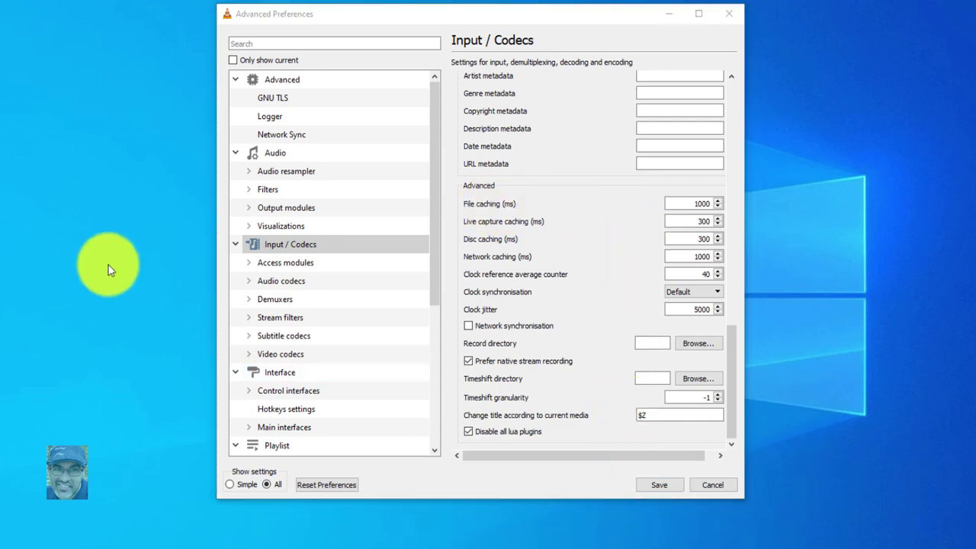
key(ctrl+super+o)
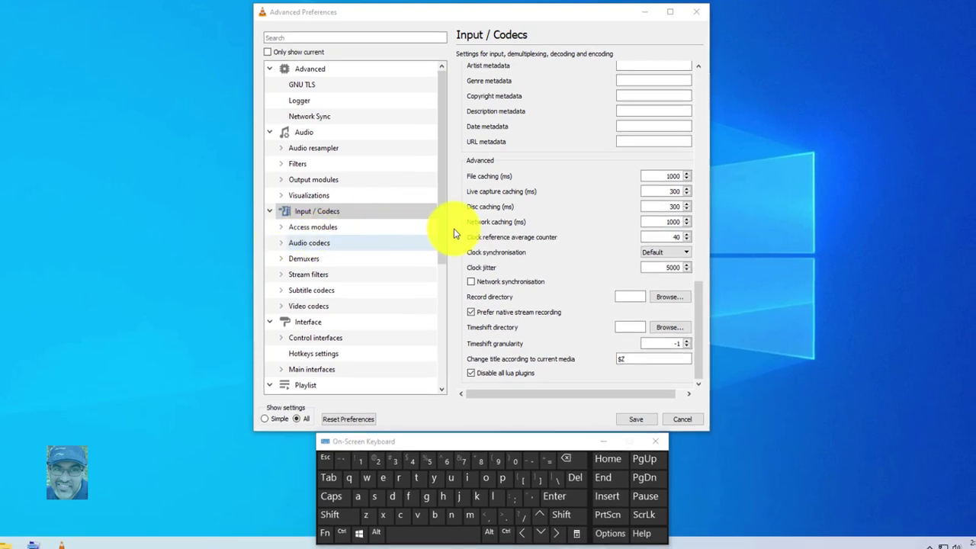
double_click(672, 176)
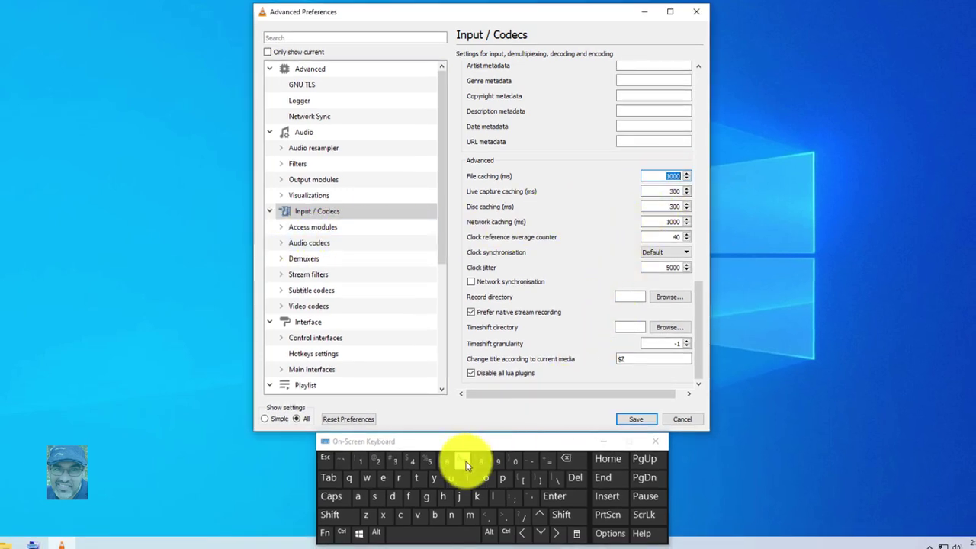
click(513, 462)
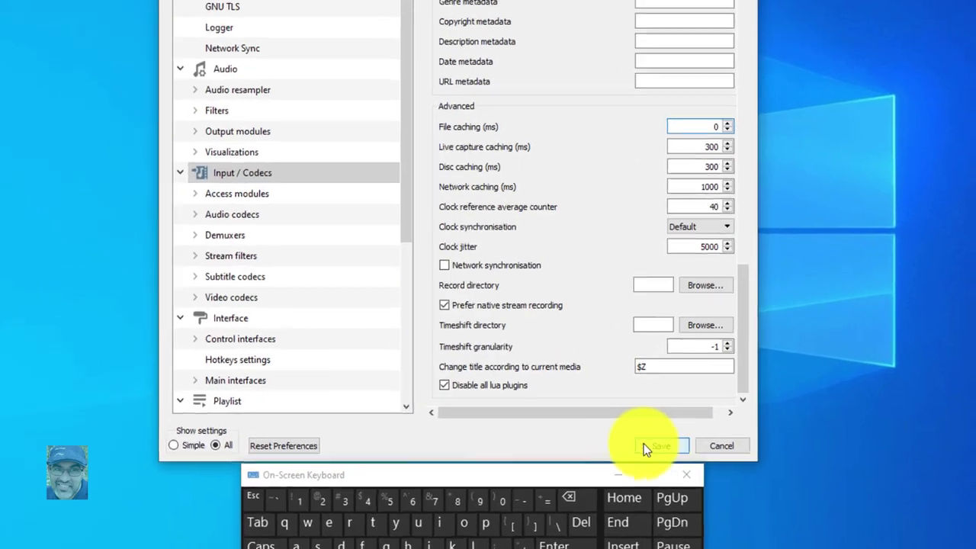
click(636, 418)
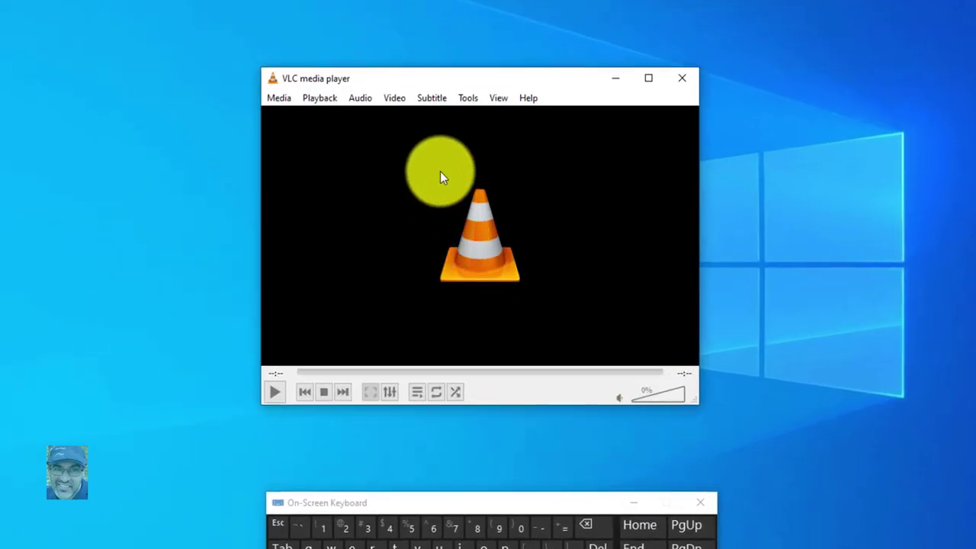
In VLC's full preferences, set File caching to 2000 ms under Input / Codecs and save the change.
click(472, 101)
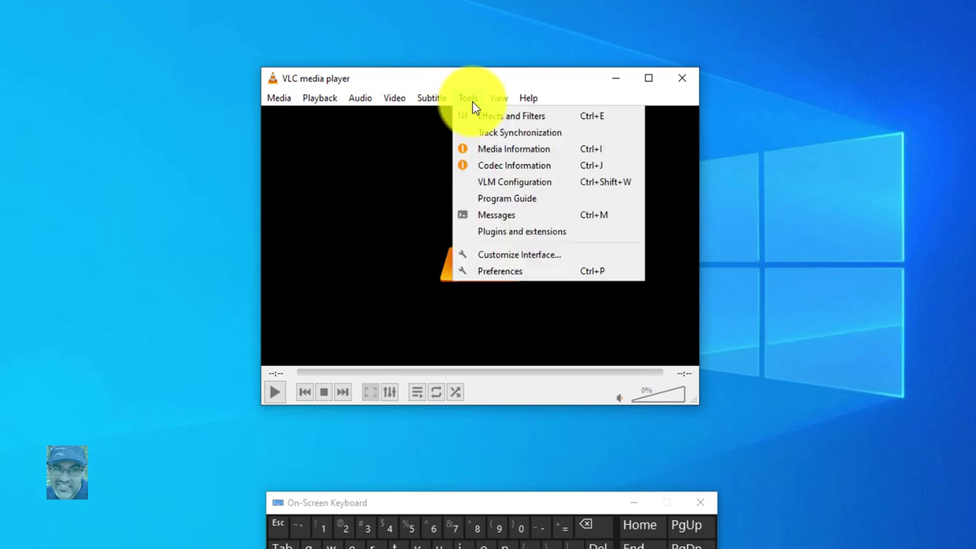
click(493, 271)
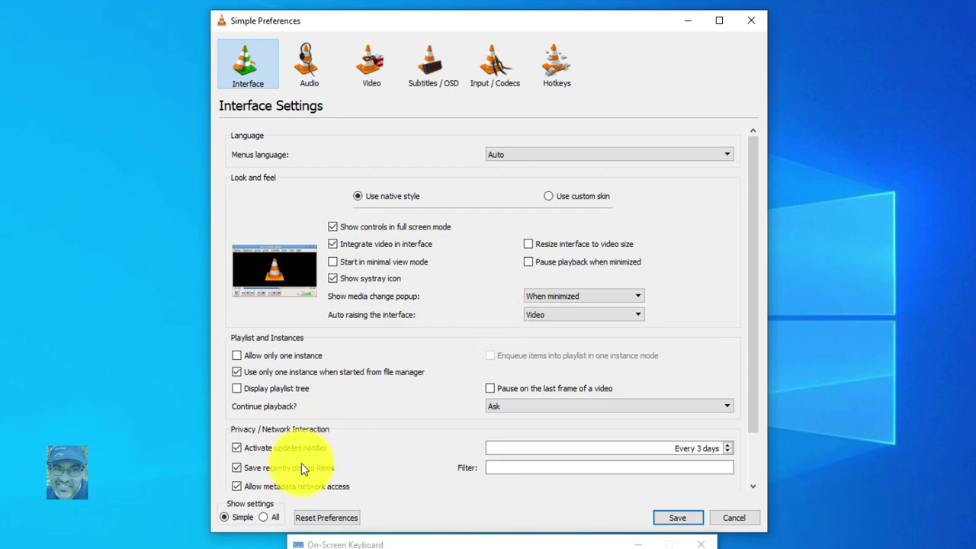
click(263, 519)
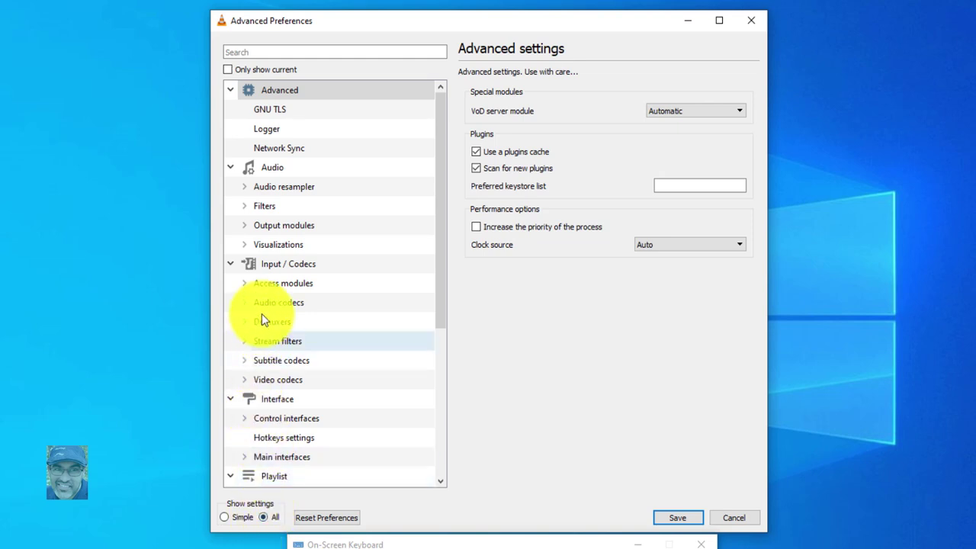
click(276, 266)
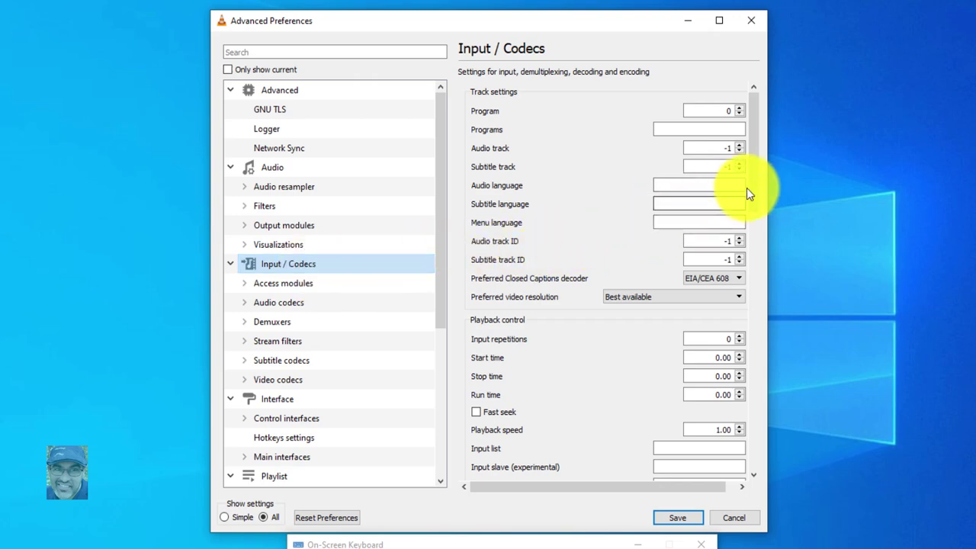
drag(753, 185, 755, 489)
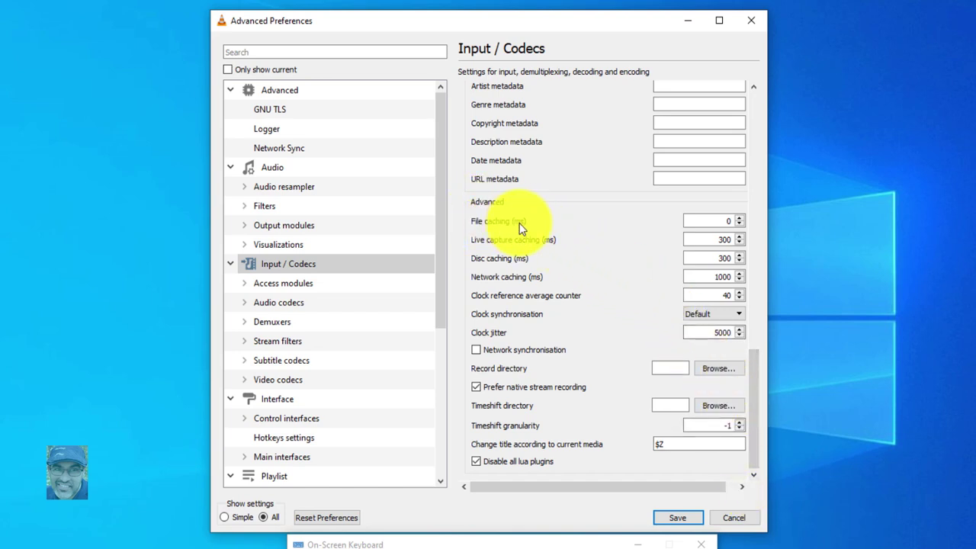
double_click(721, 220)
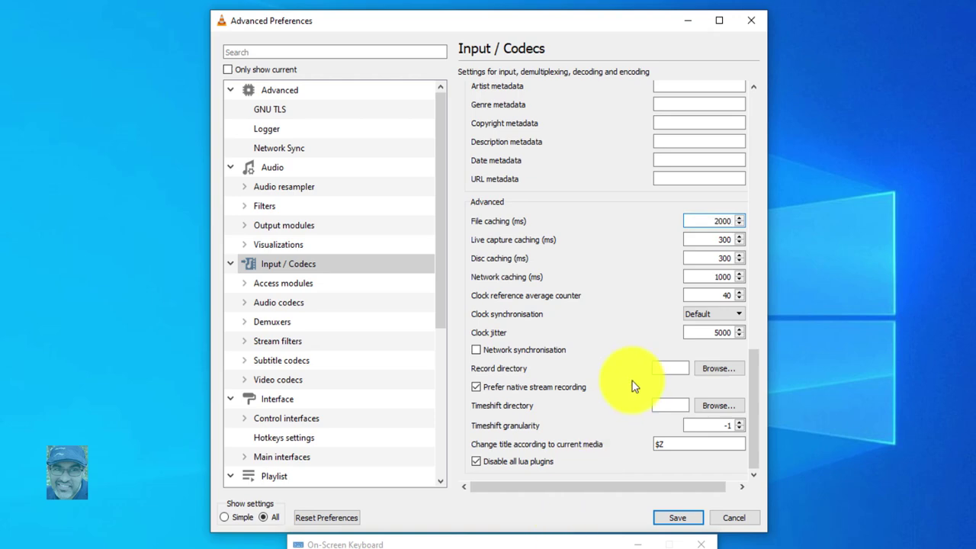
click(678, 518)
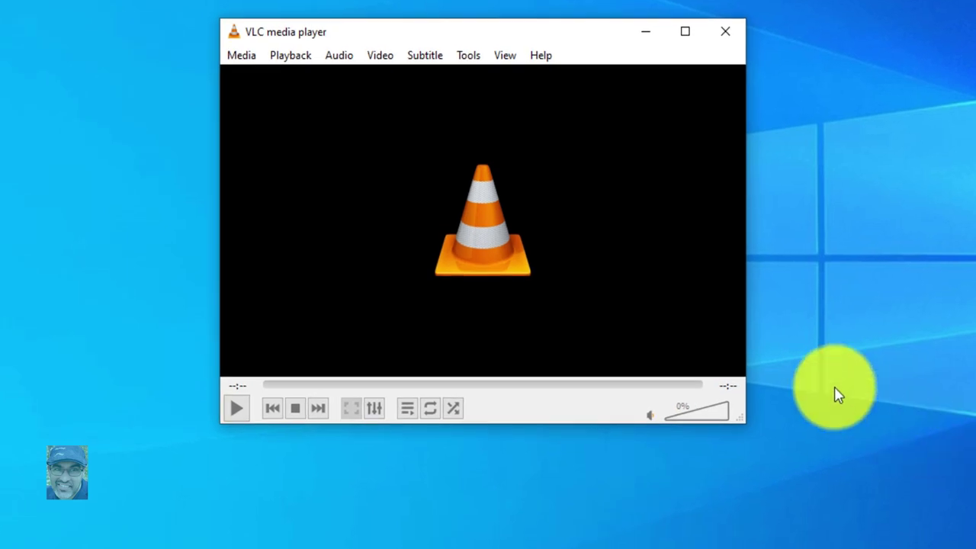
Check for VLC updates and download the new version 3.0.20.
click(542, 56)
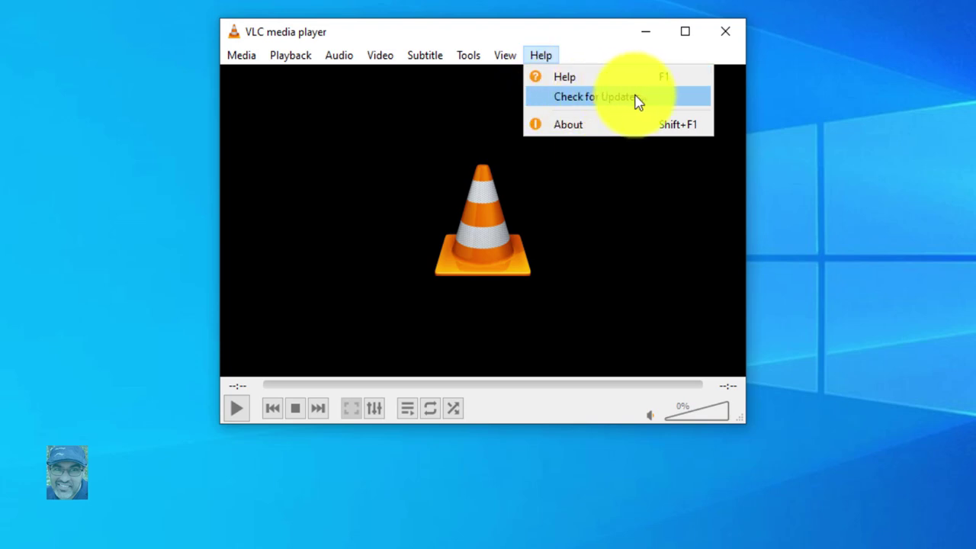
click(595, 98)
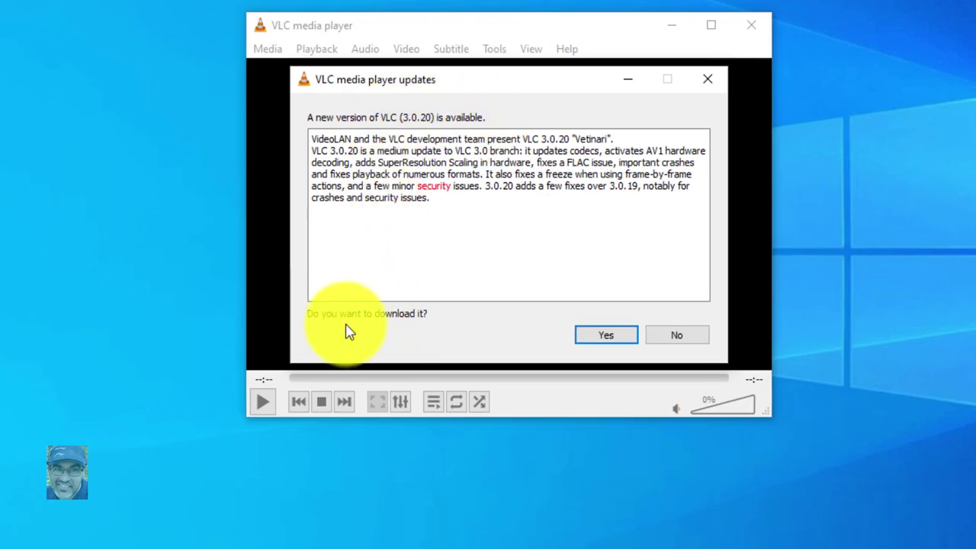
click(618, 341)
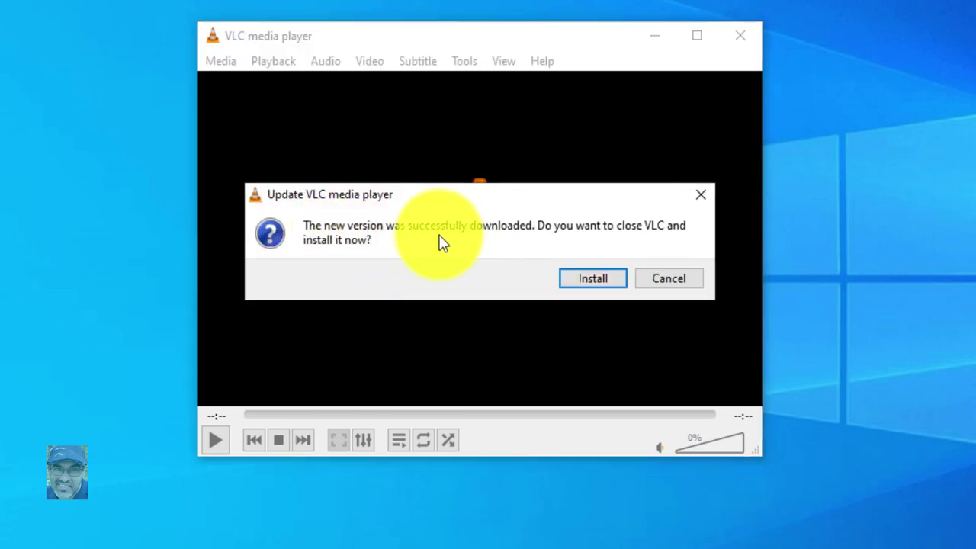
Install the downloaded VLC update using the previous settings, and finish setup with Run VLC media player enabled.
click(593, 281)
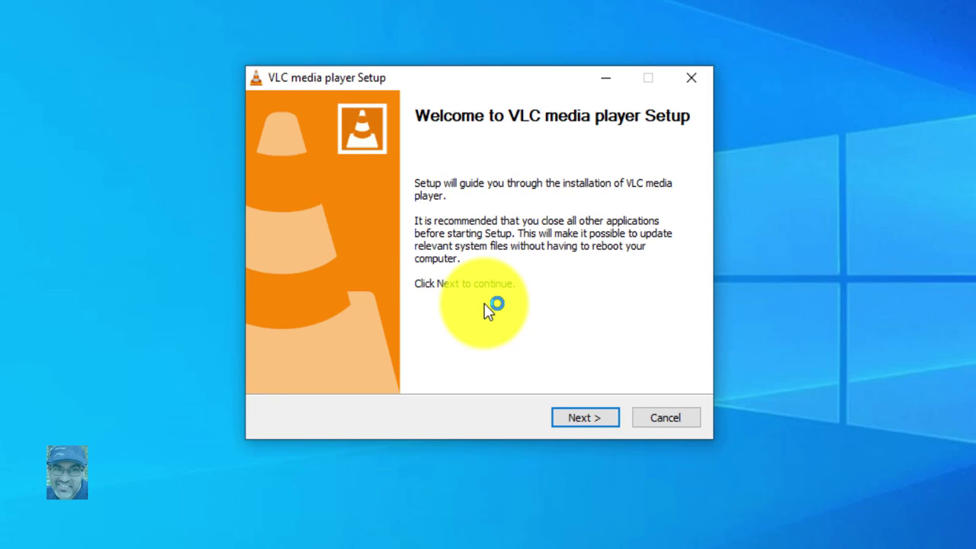
click(587, 424)
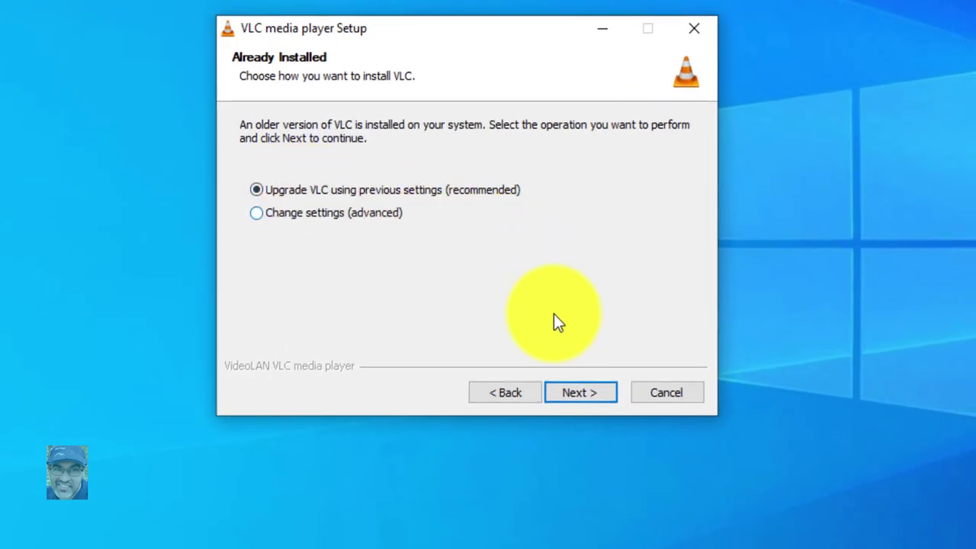
click(579, 394)
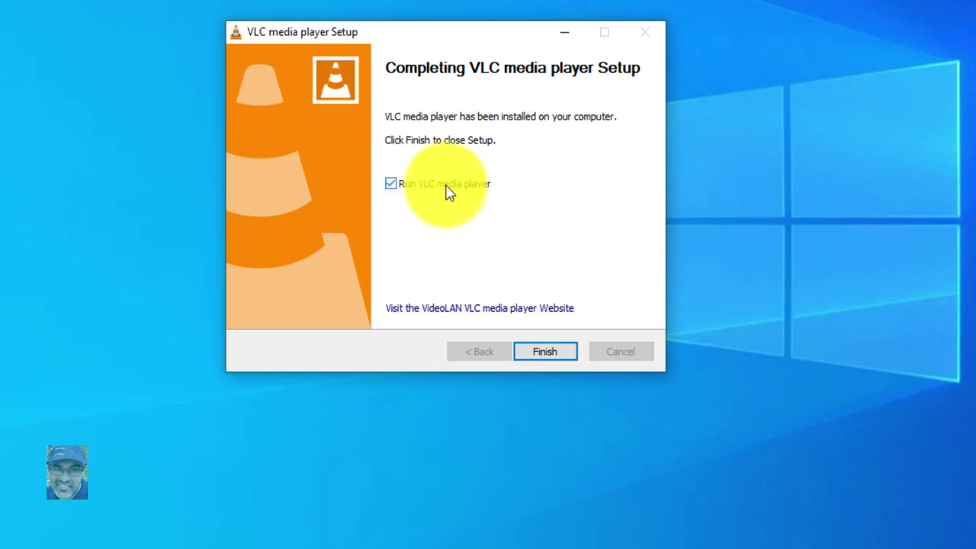
click(563, 357)
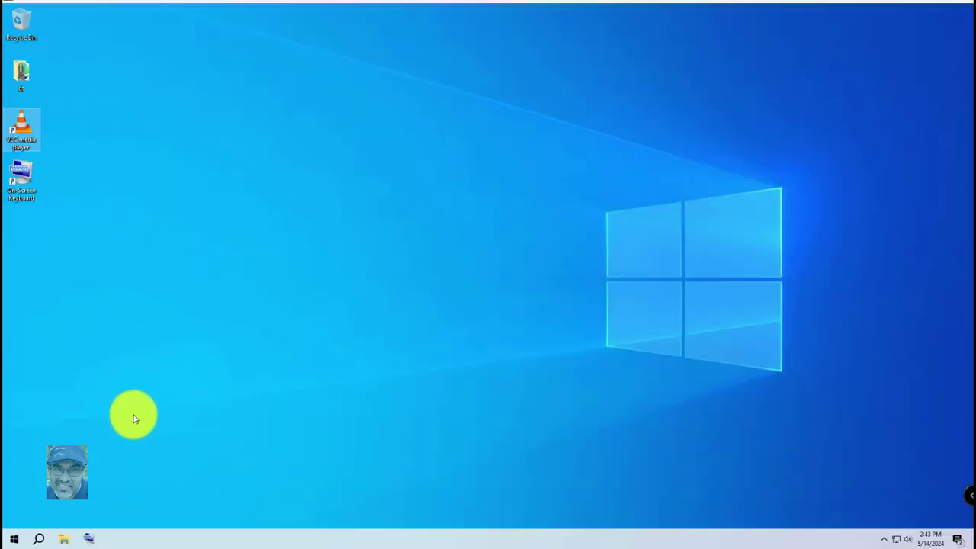
Restart the computer from Windows.
click(12, 540)
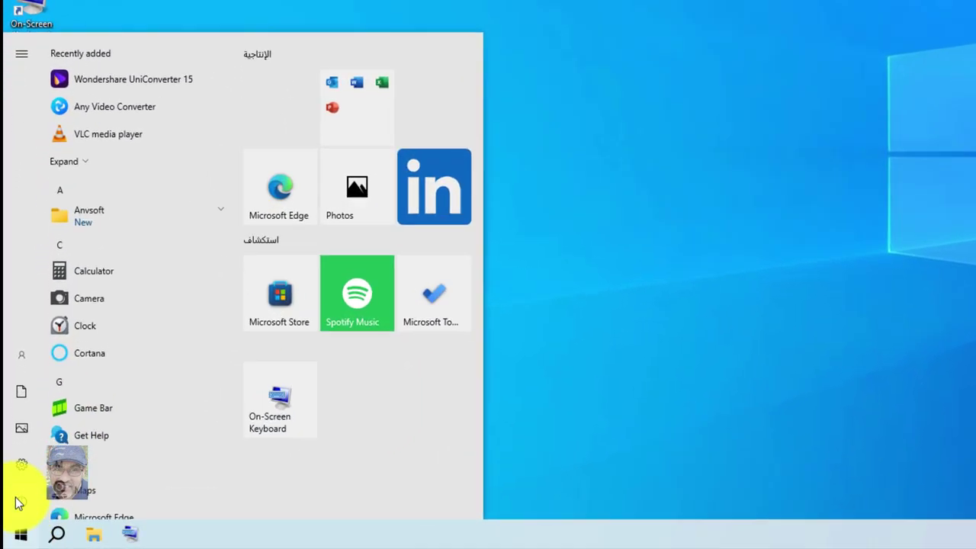
click(19, 512)
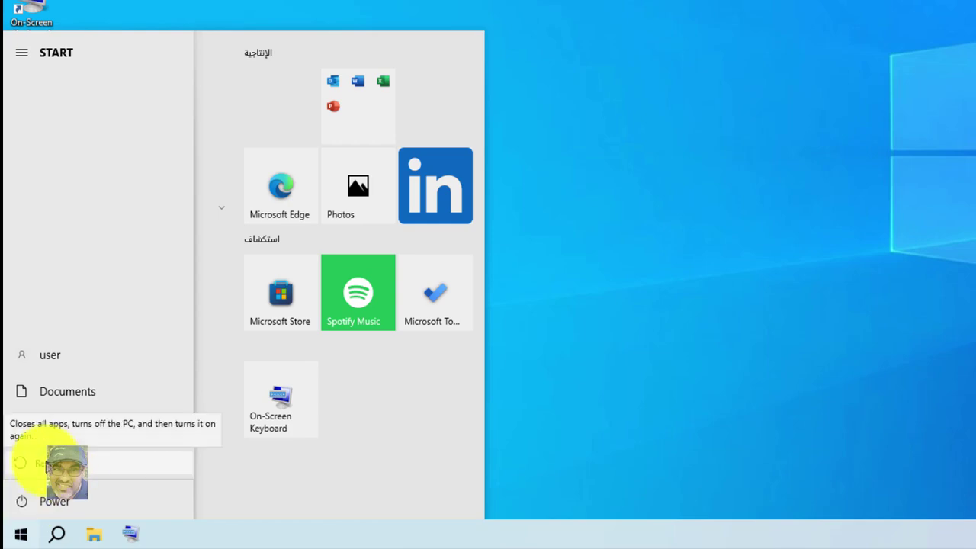
click(47, 463)
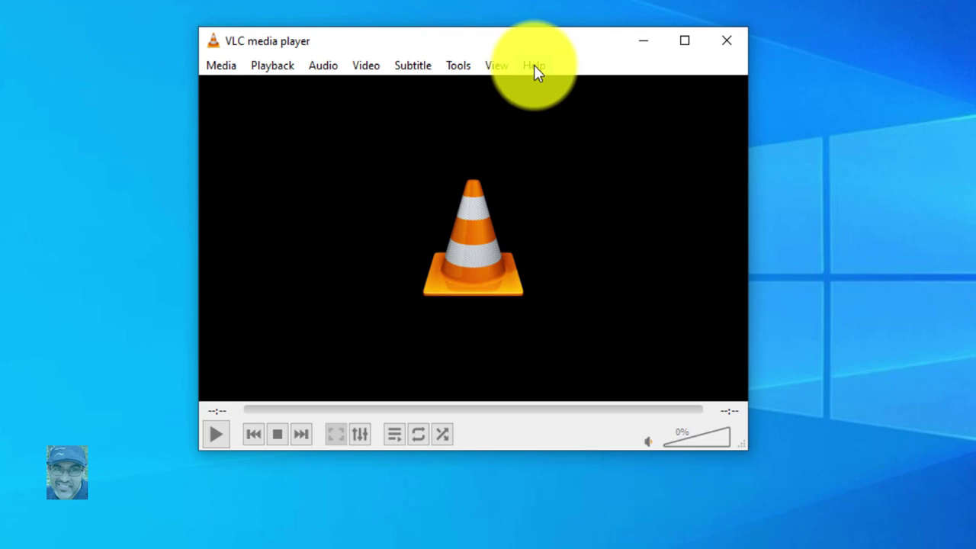
Check whether VLC has any further updates, and close the update window.
click(522, 162)
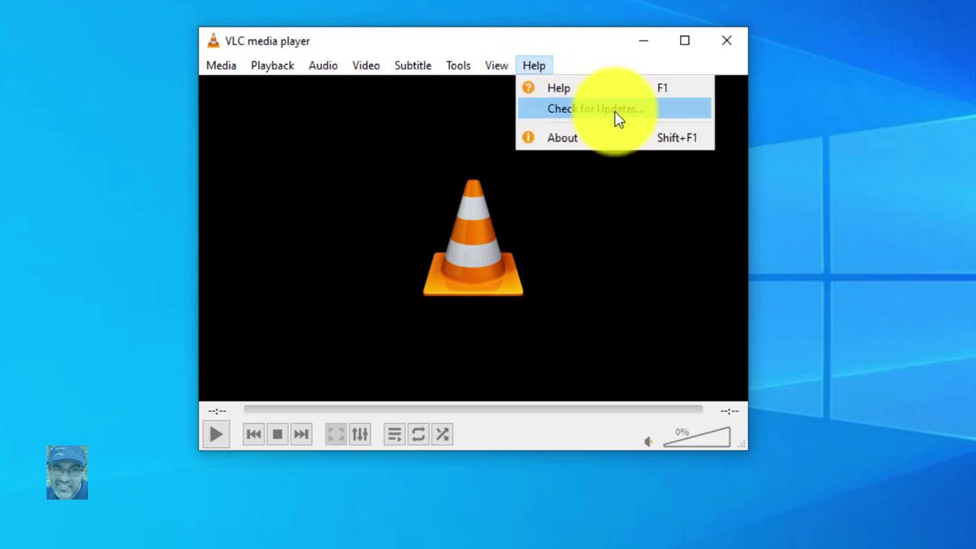
click(584, 116)
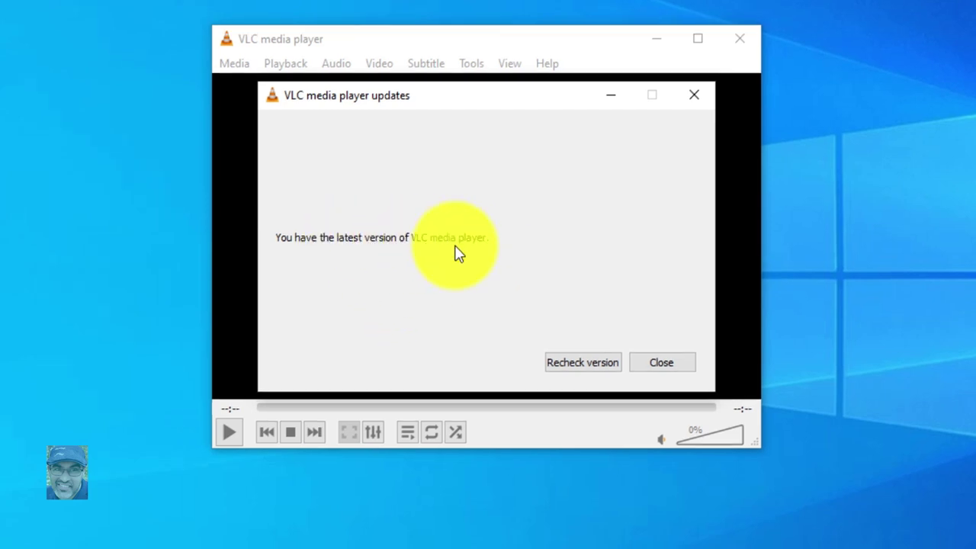
click(664, 365)
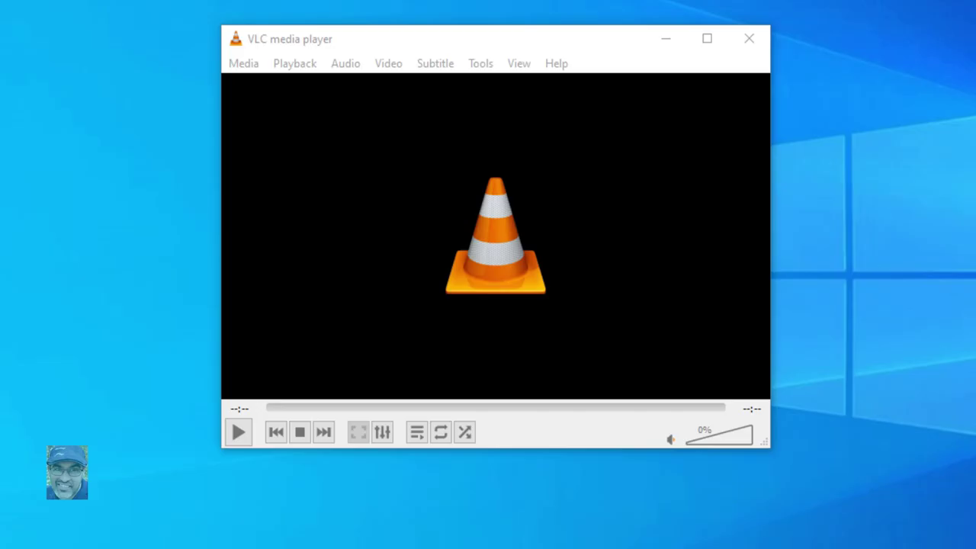
Open the free test video from the Videos folder in VLC.
click(243, 67)
click(170, 148)
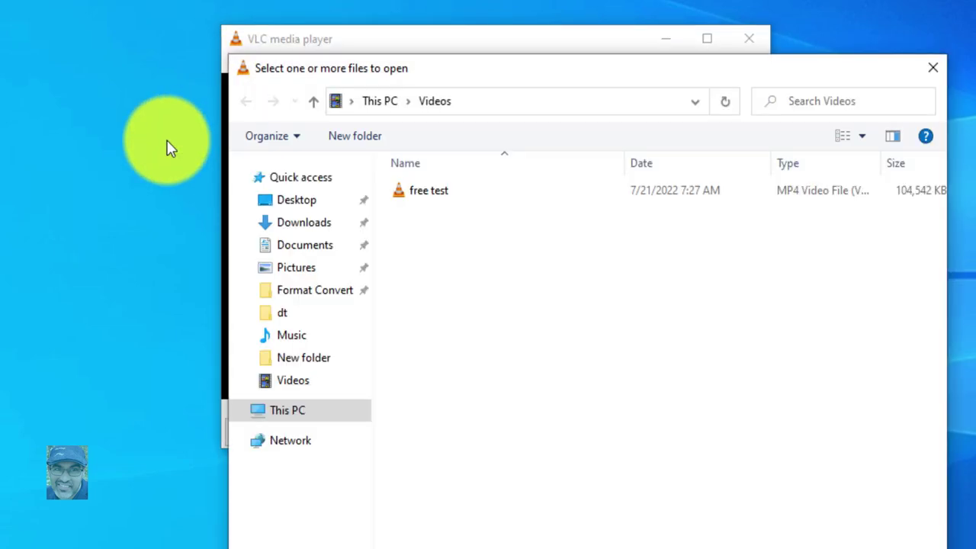
click(424, 192)
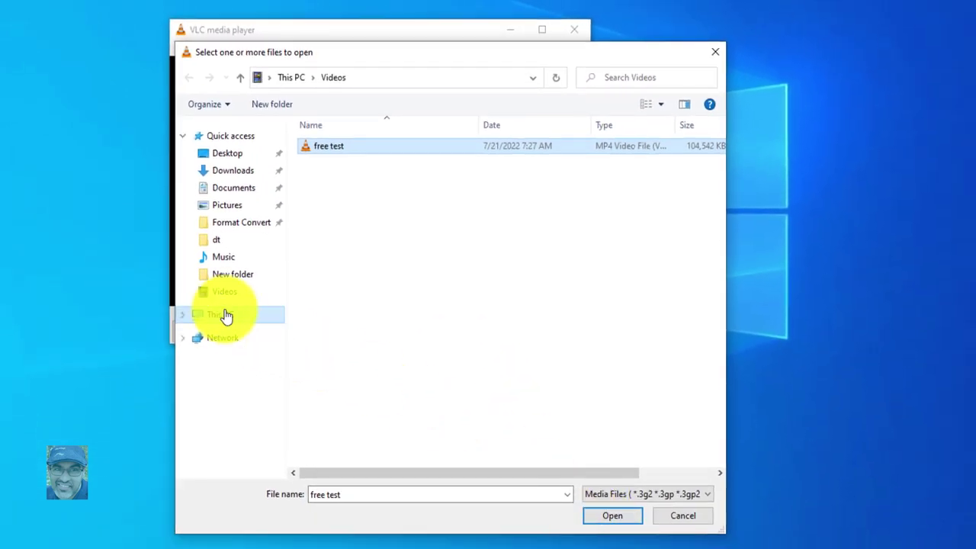
click(231, 295)
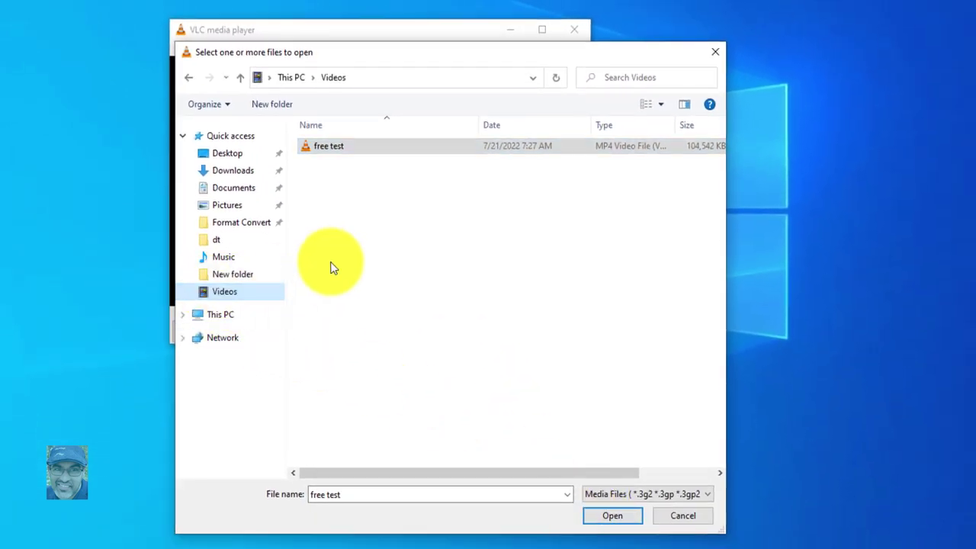
click(324, 147)
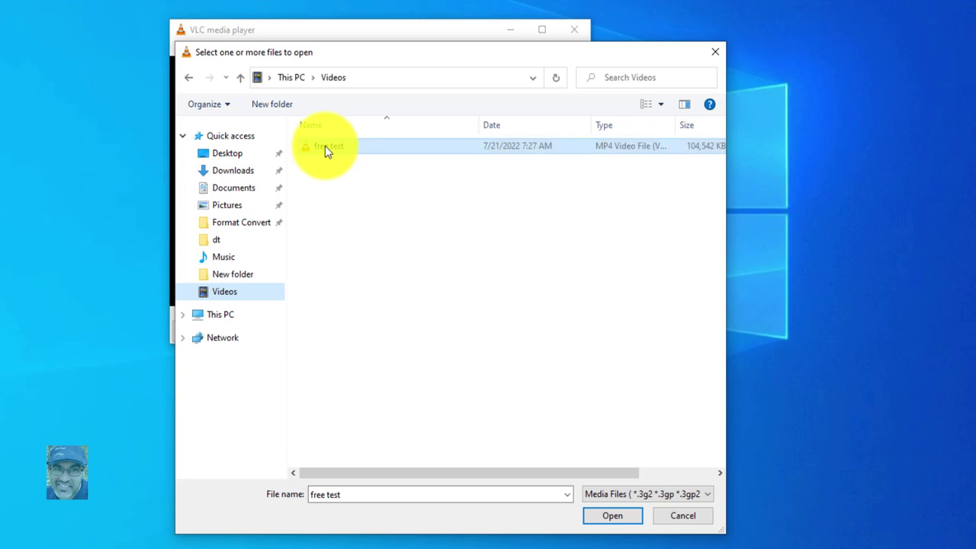
click(599, 514)
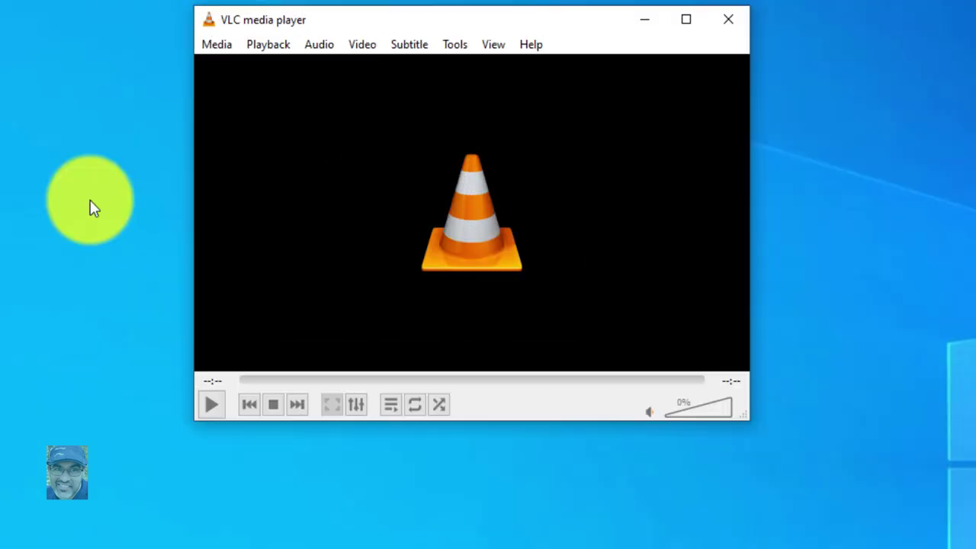
Open the free test - 2 video from the Videos folder in VLC.
click(209, 43)
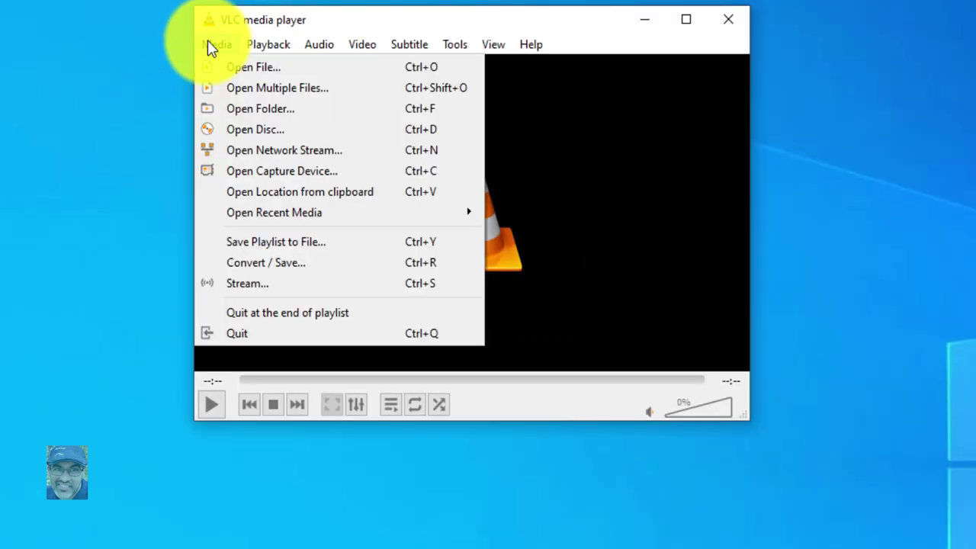
click(252, 67)
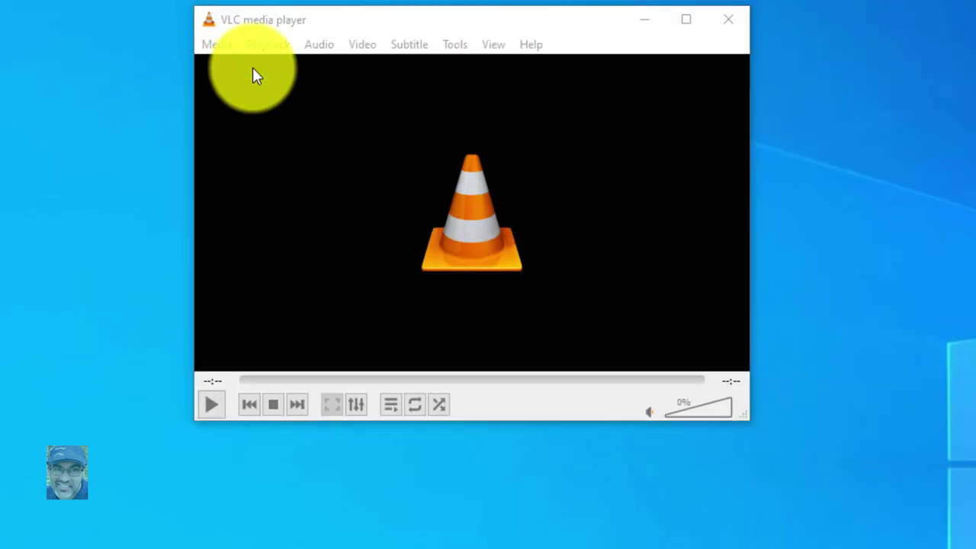
click(263, 364)
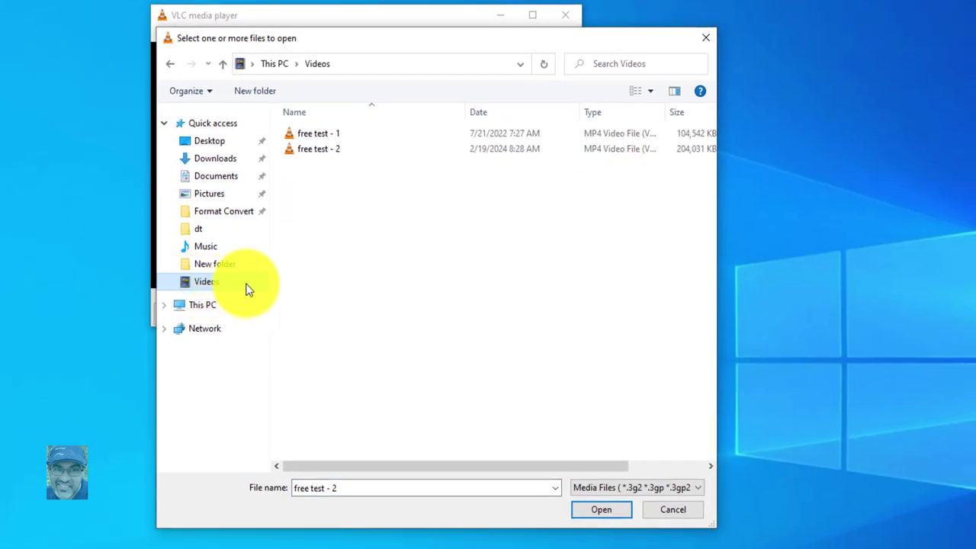
click(315, 150)
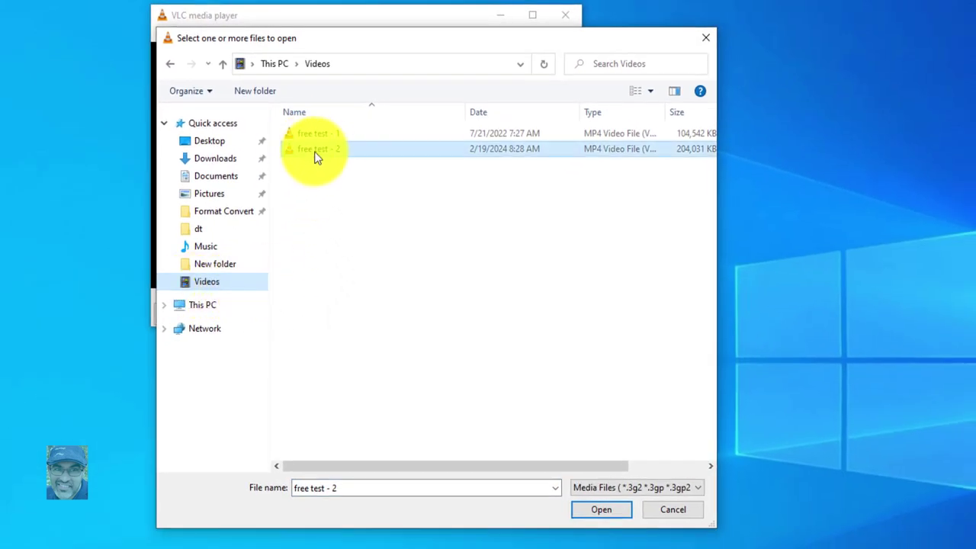
click(594, 511)
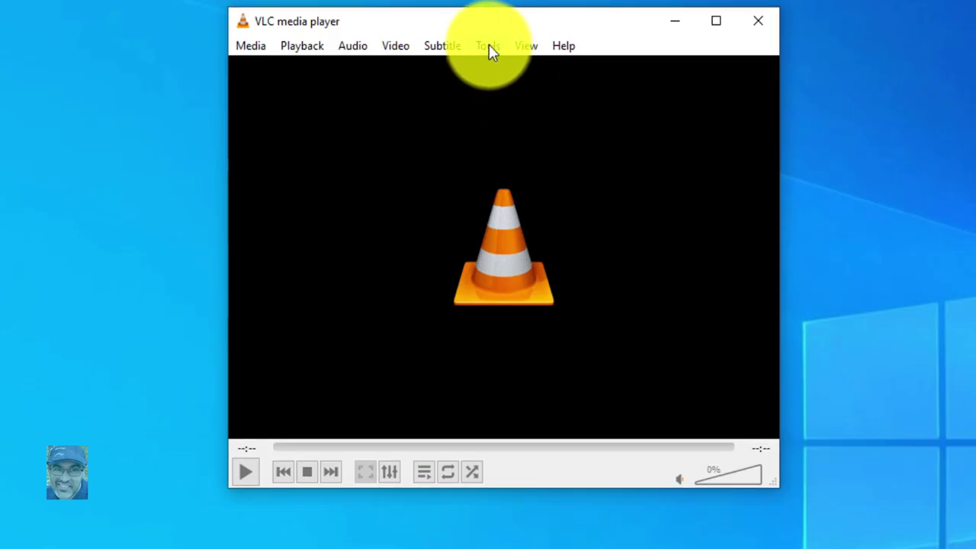
Set VLC's video output preference to Direct3D11 video output and save the preferences.
click(488, 46)
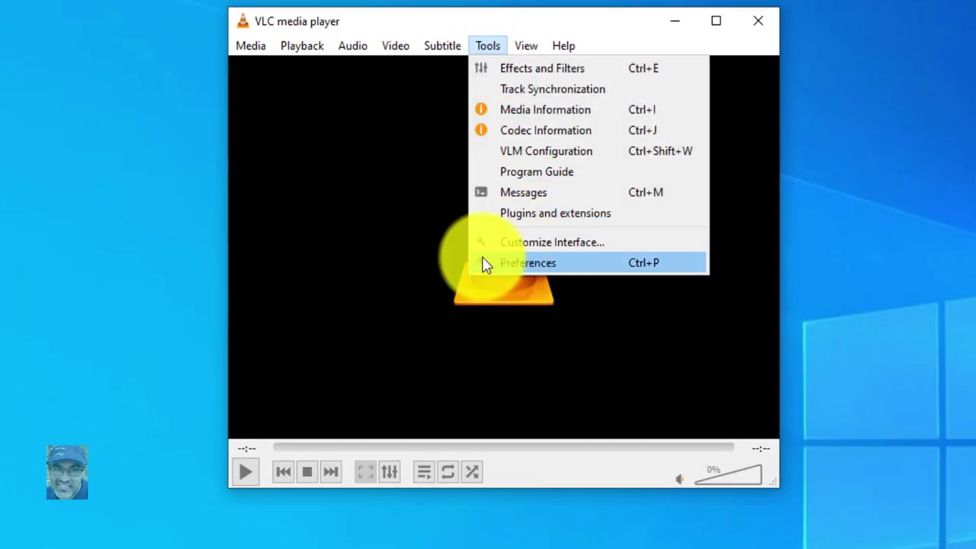
click(517, 263)
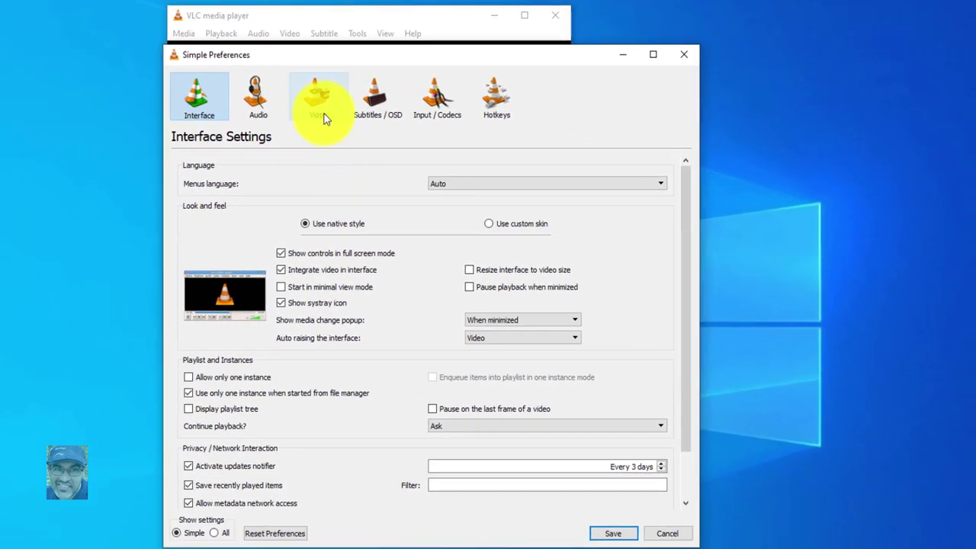
click(320, 107)
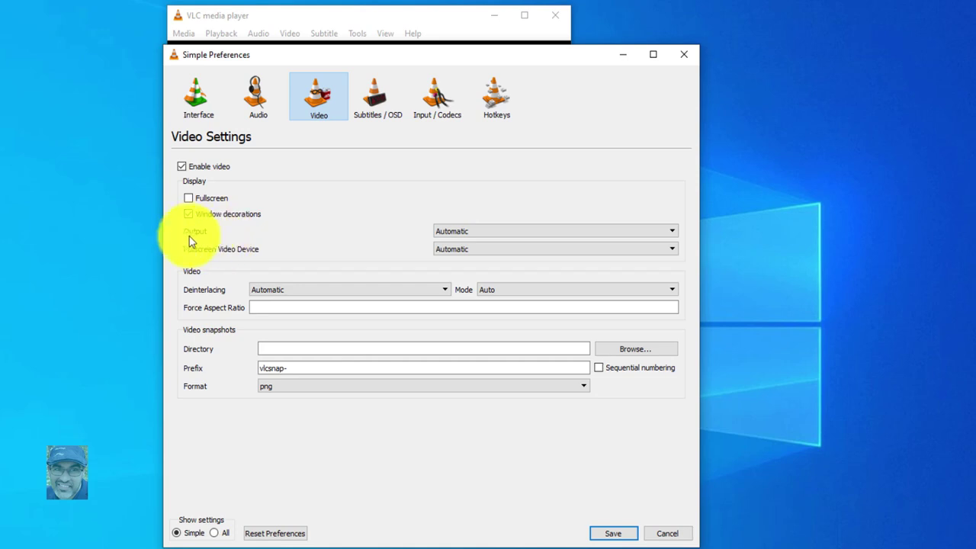
click(456, 234)
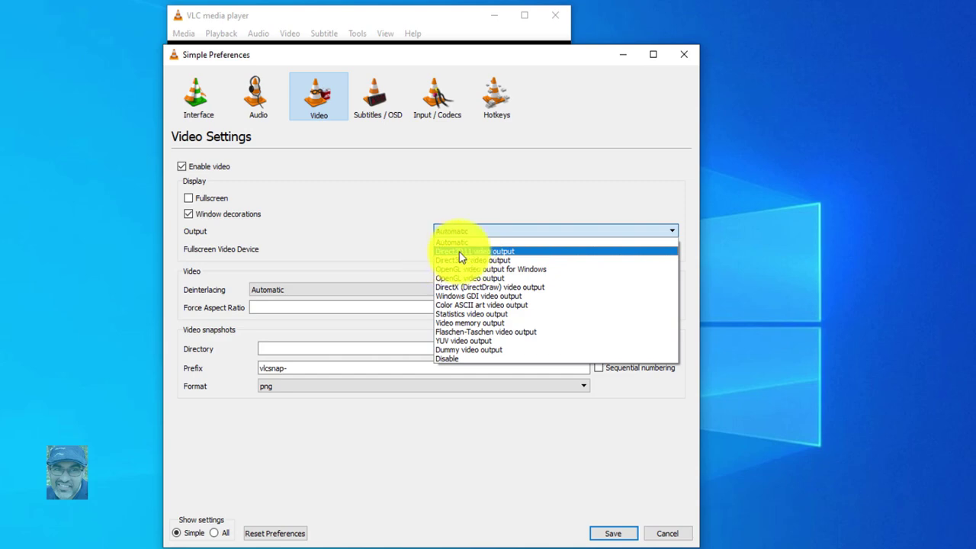
click(461, 255)
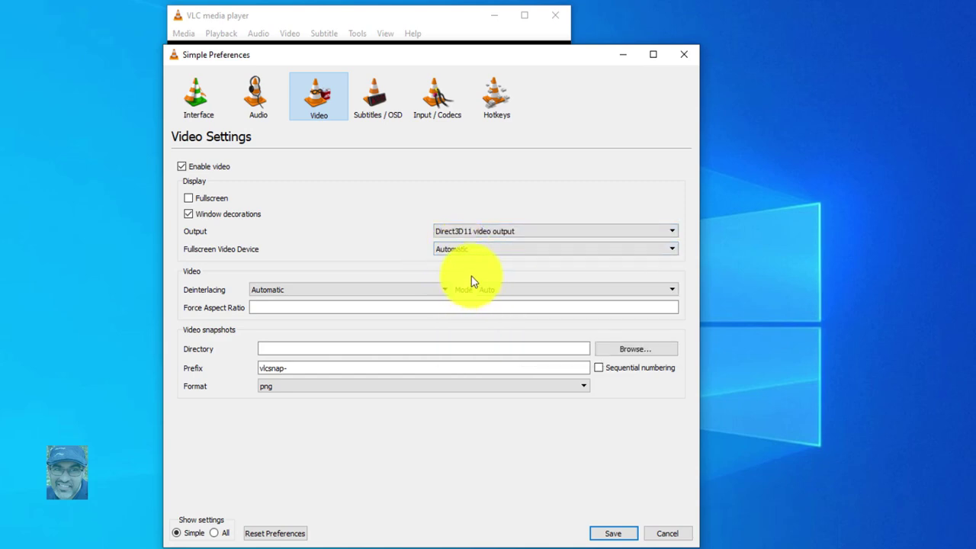
click(611, 537)
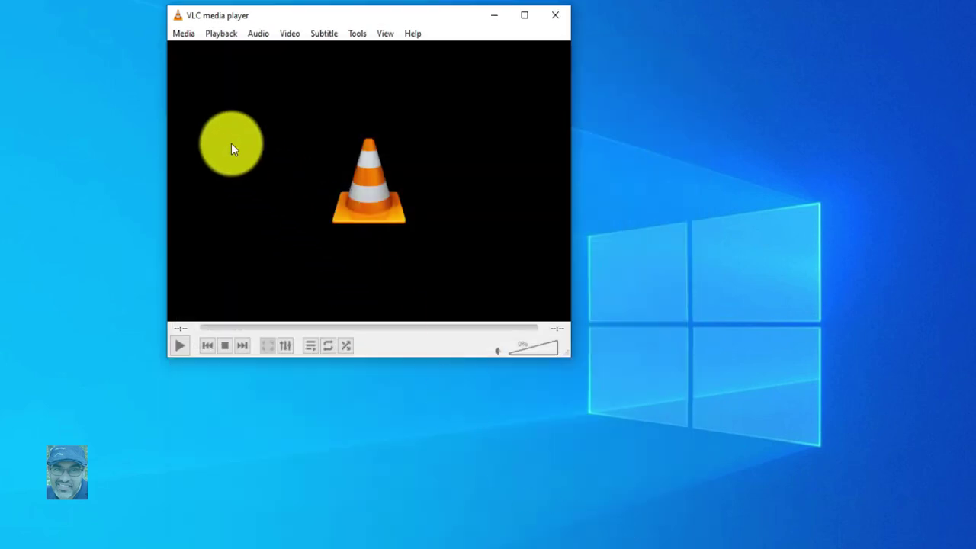
Open the free test - 1 video from the Videos folder to test playback with the new output.
click(183, 34)
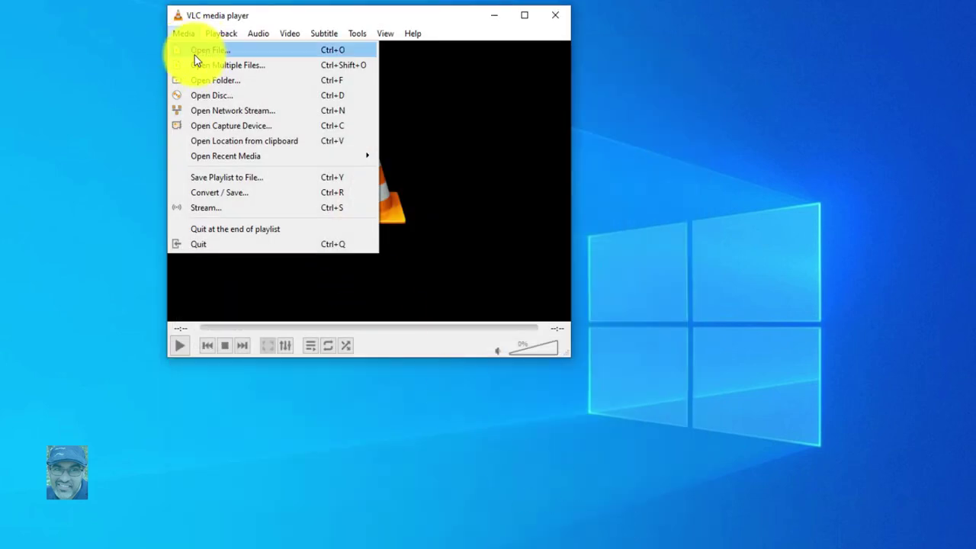
click(204, 52)
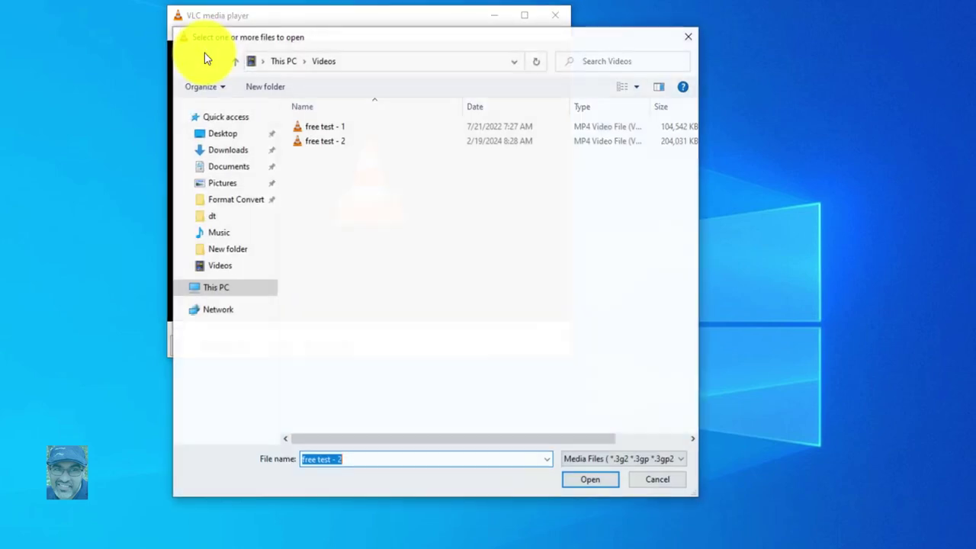
click(321, 127)
click(583, 480)
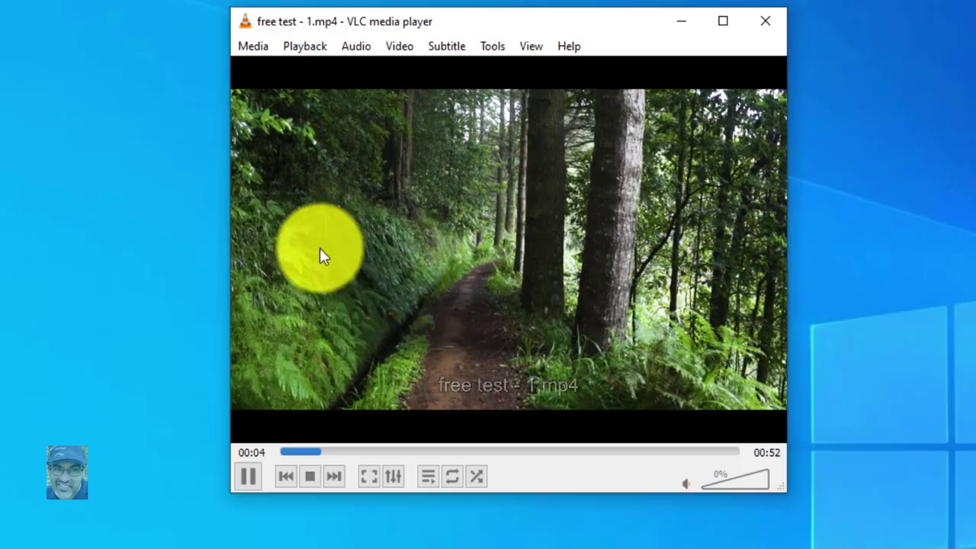
Open the free test - 2 video from the Videos folder to test its playback as well.
click(252, 46)
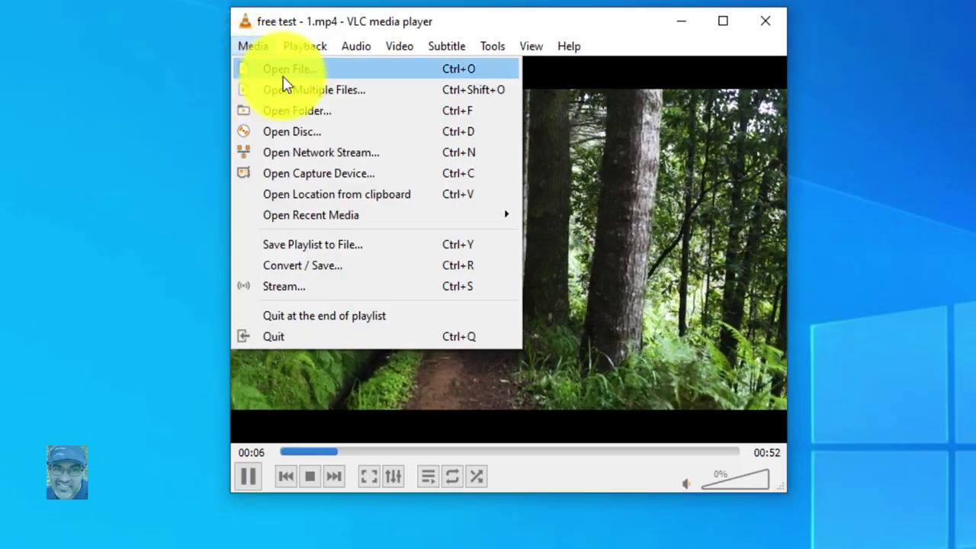
click(283, 77)
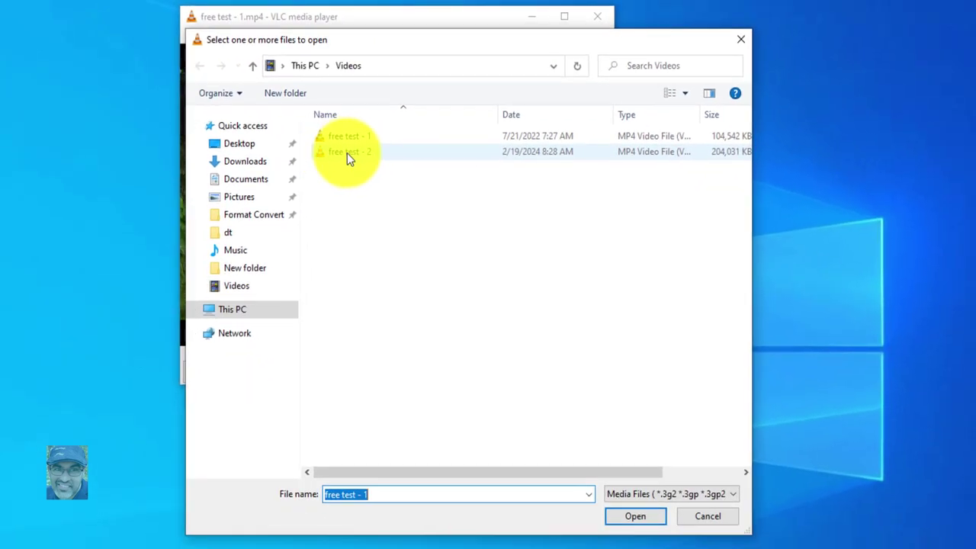
click(444, 196)
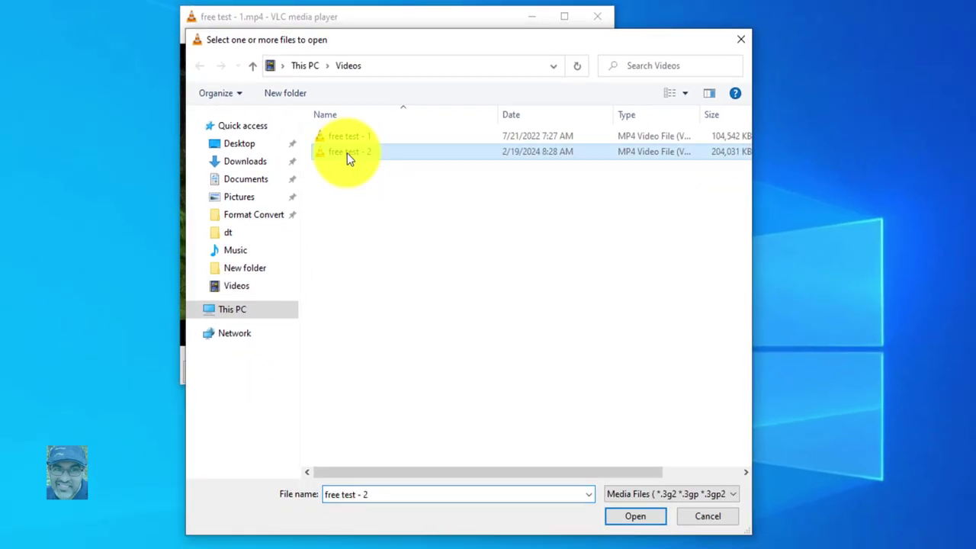
click(633, 519)
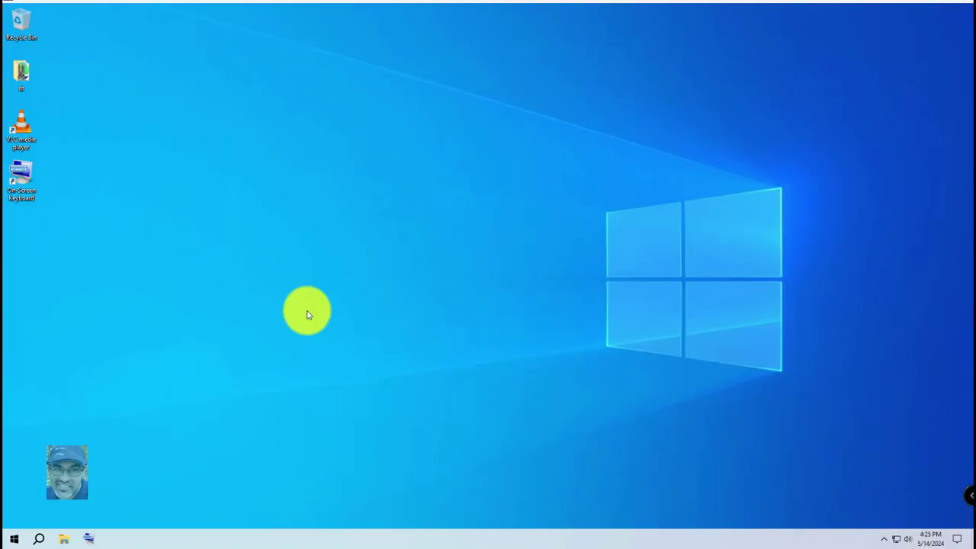
Start uninstalling VLC media player from the Windows Apps & features settings and confirm the removal.
right_click(14, 540)
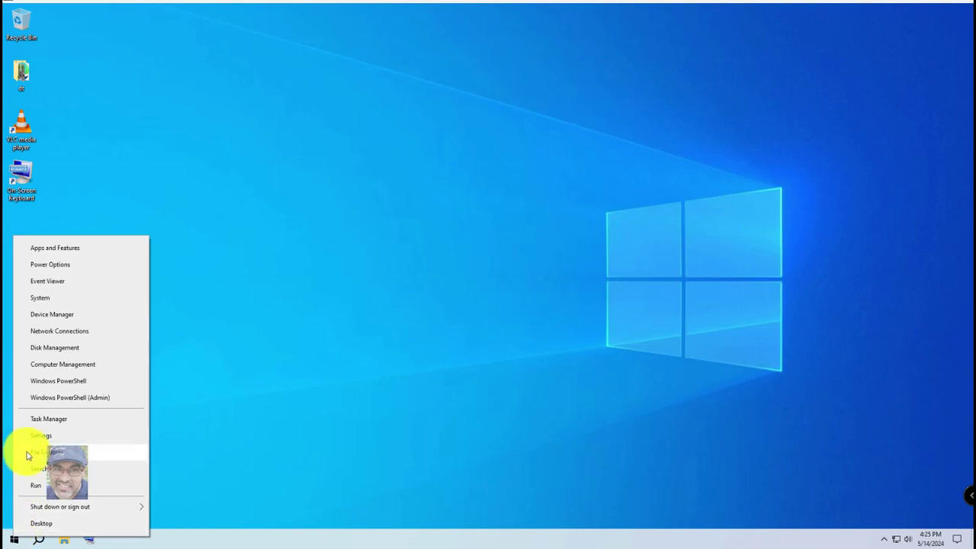
click(43, 253)
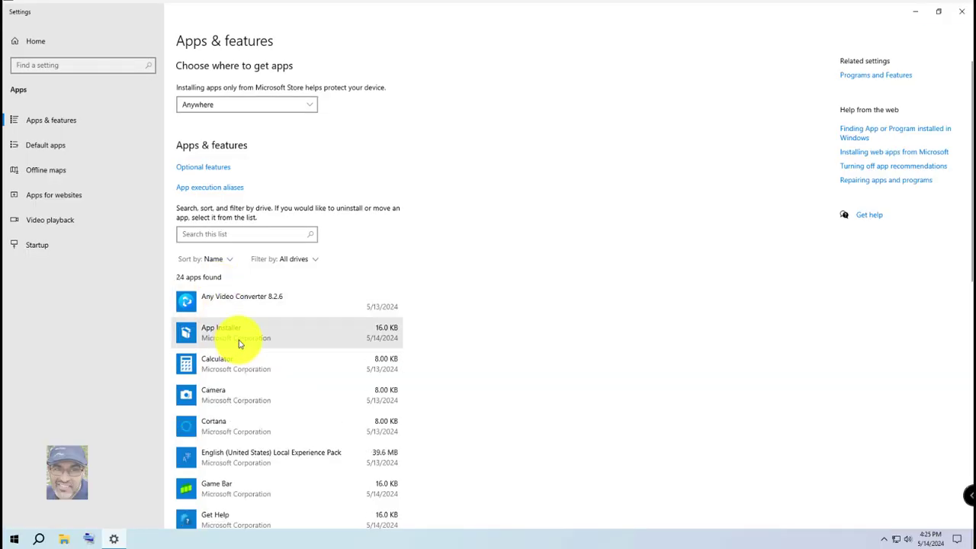
scroll(239, 343, down, 5)
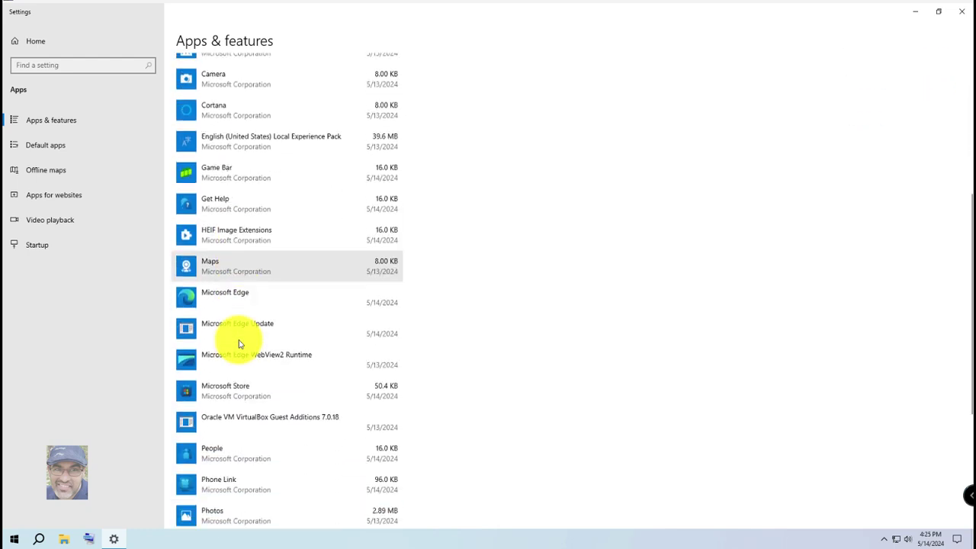
scroll(239, 343, down, 4)
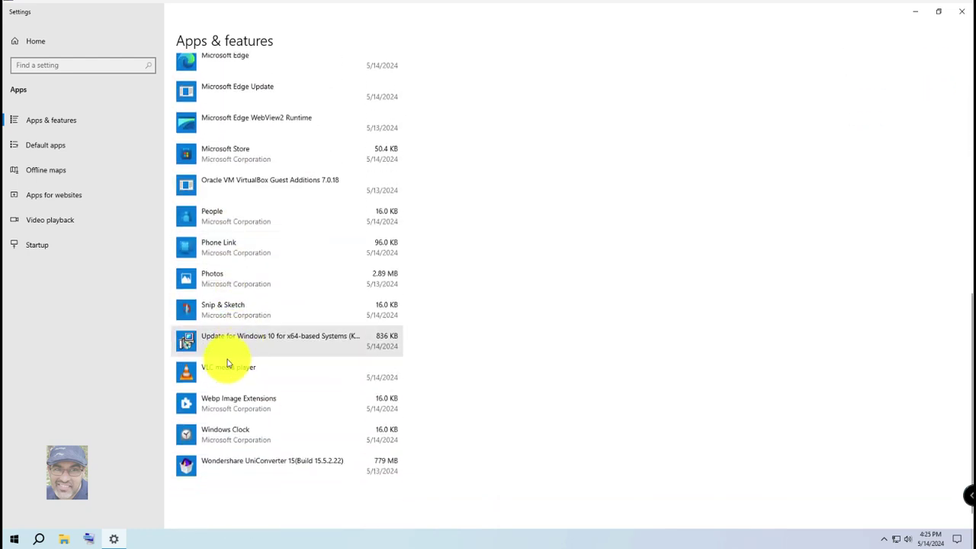
click(215, 374)
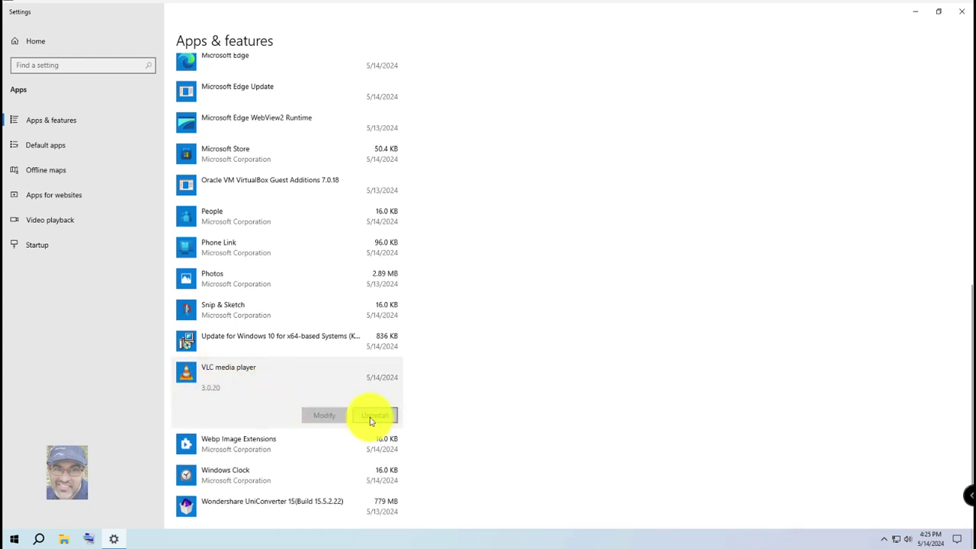
click(376, 416)
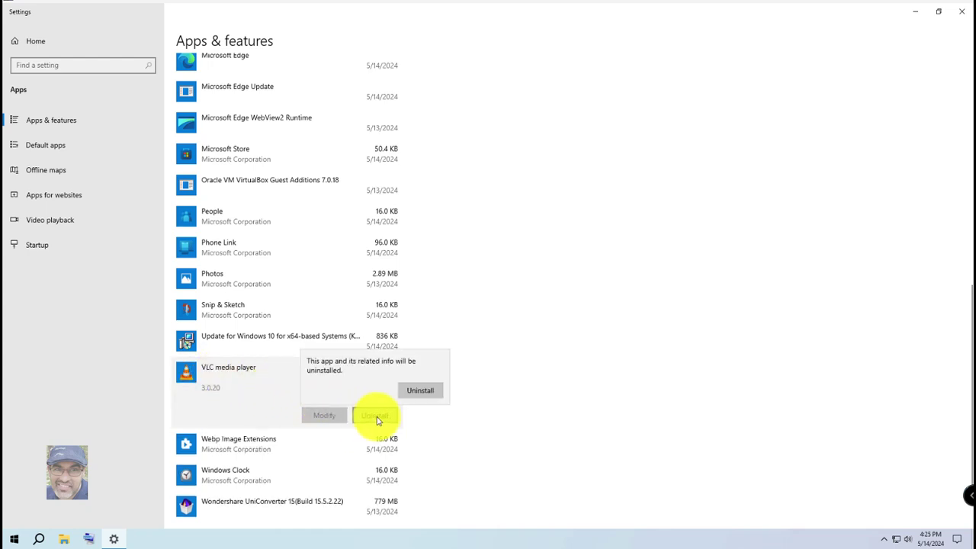
click(419, 392)
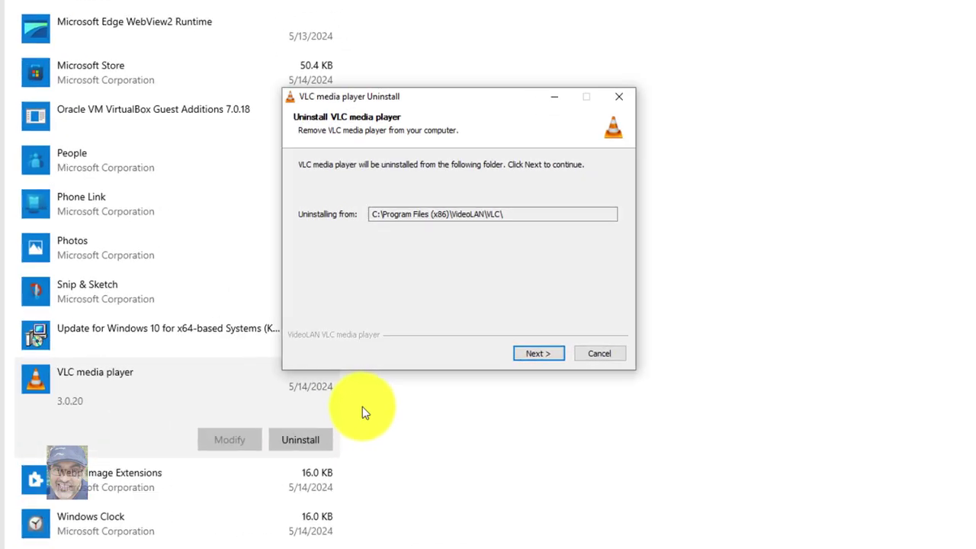
Run the VLC uninstall wizard with the option to delete preferences and cache included.
click(543, 356)
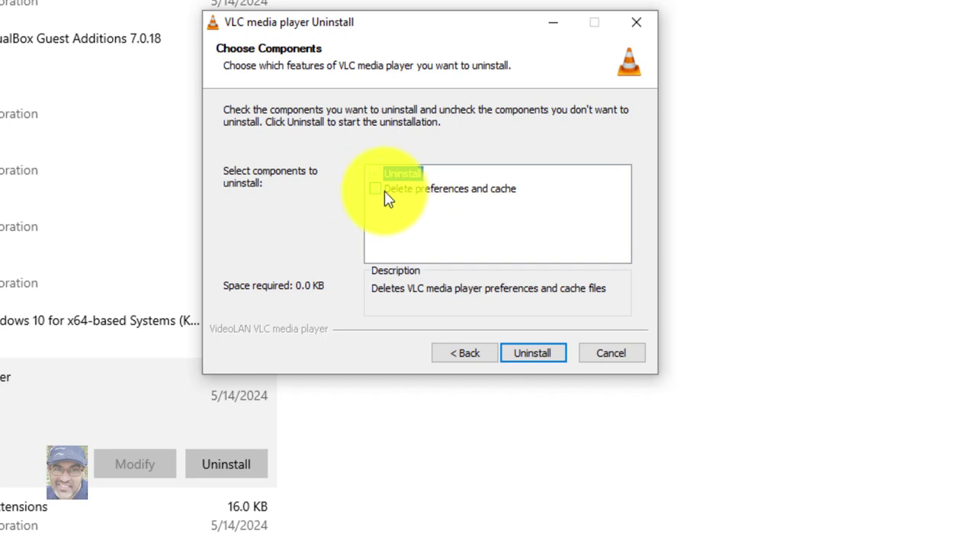
click(385, 192)
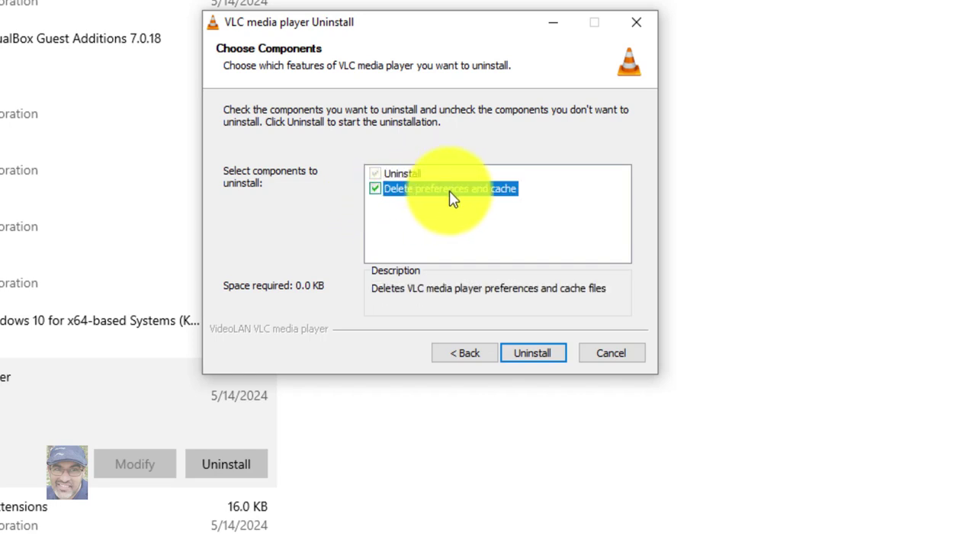
click(531, 357)
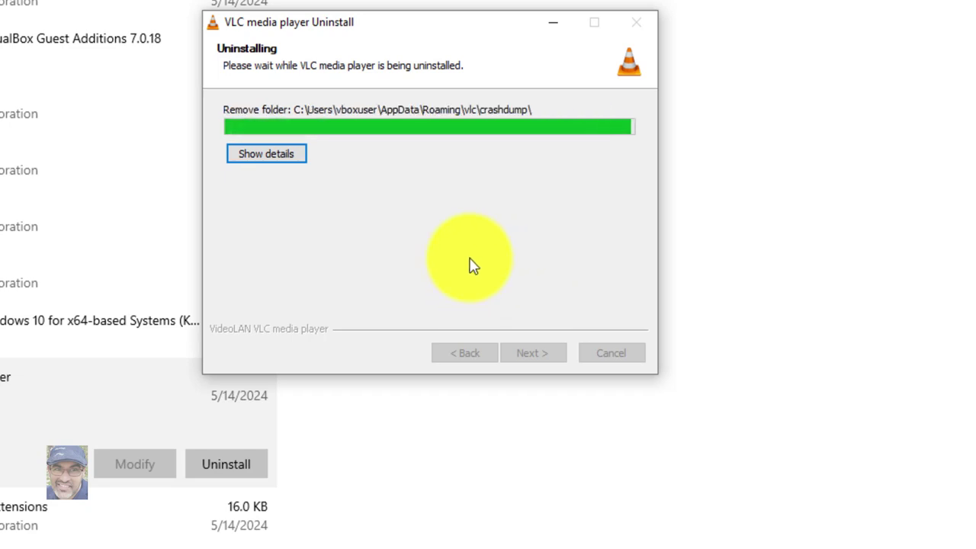
click(526, 354)
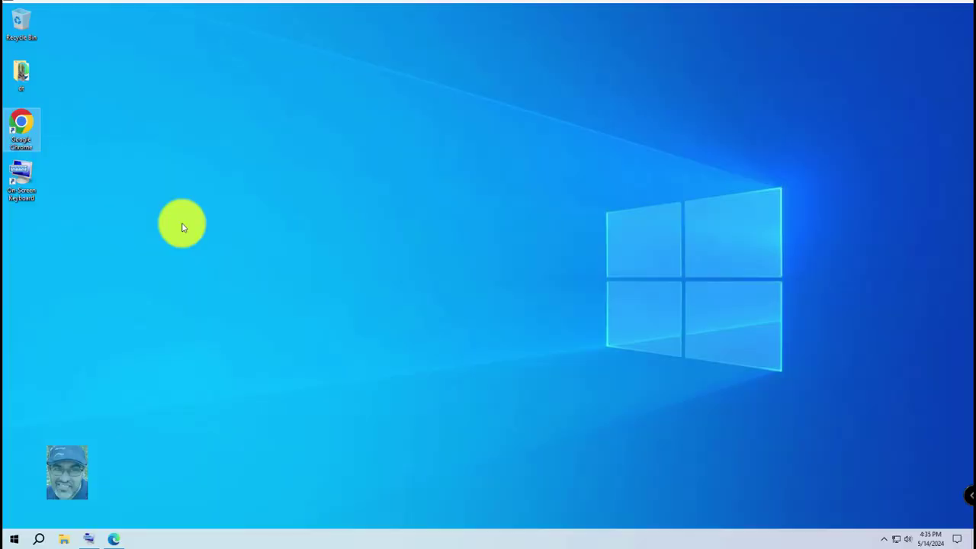
Switch to Google Chrome, bring up the On-Screen Keyboard, and search the web for "vlc".
double_click(24, 141)
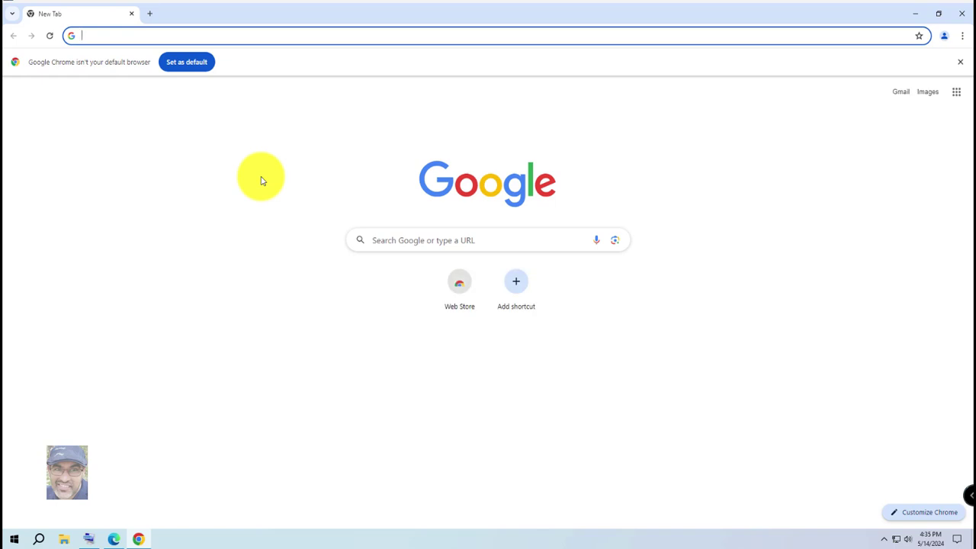
click(89, 540)
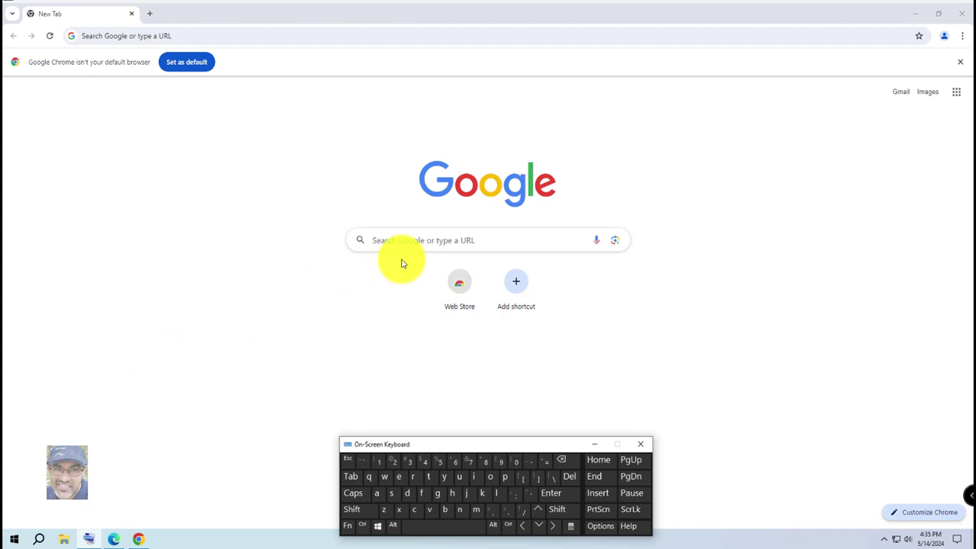
click(156, 35)
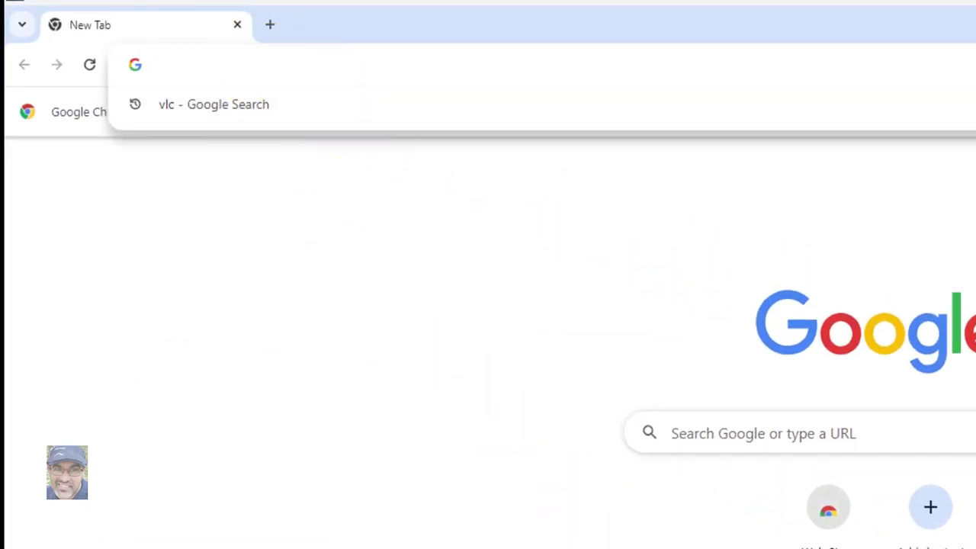
text(vl)
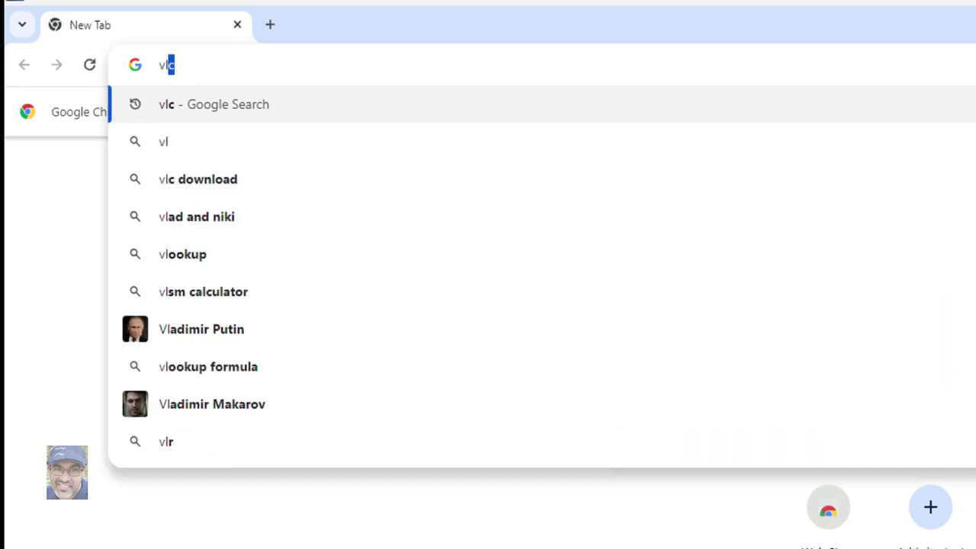
text(c)
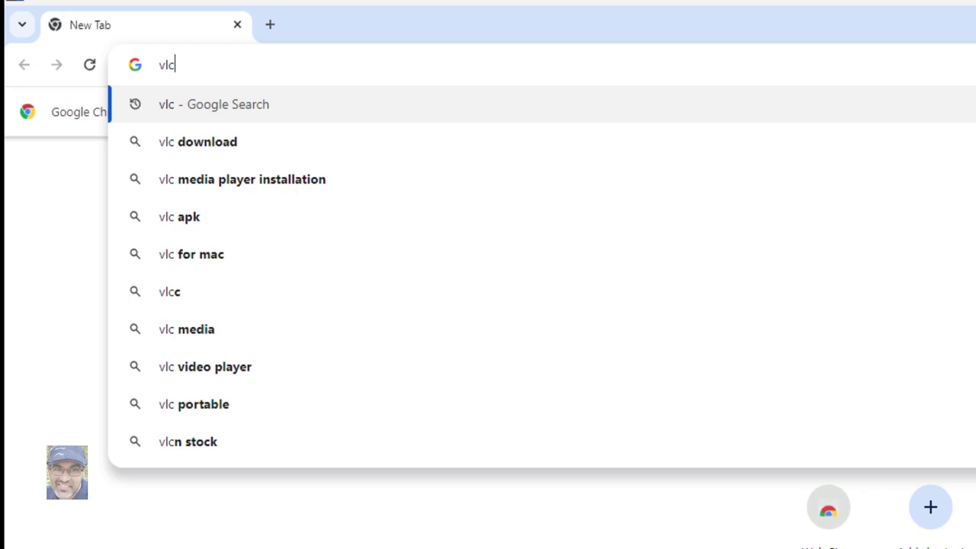
key(Return)
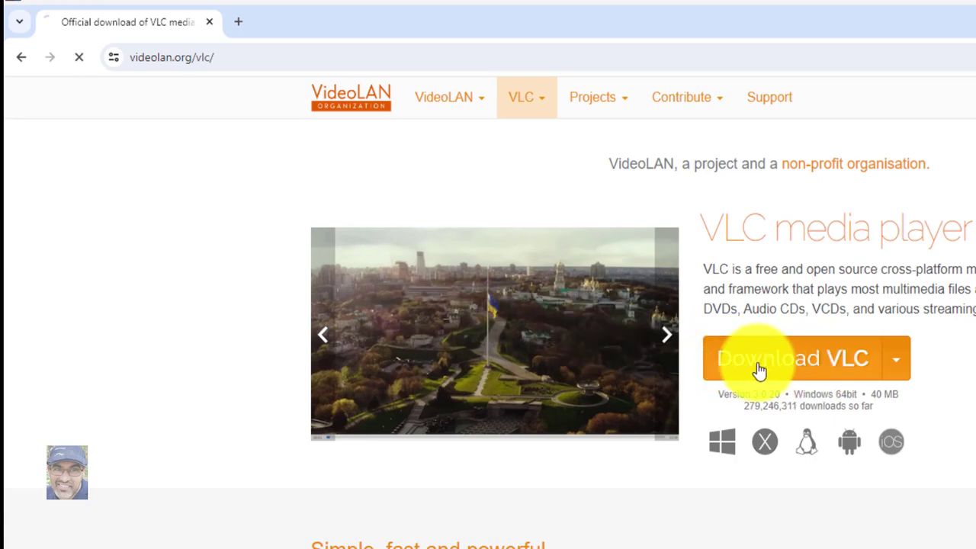
Download the Windows 64-bit VLC installer from the VideoLAN site and show the file in its folder.
click(759, 369)
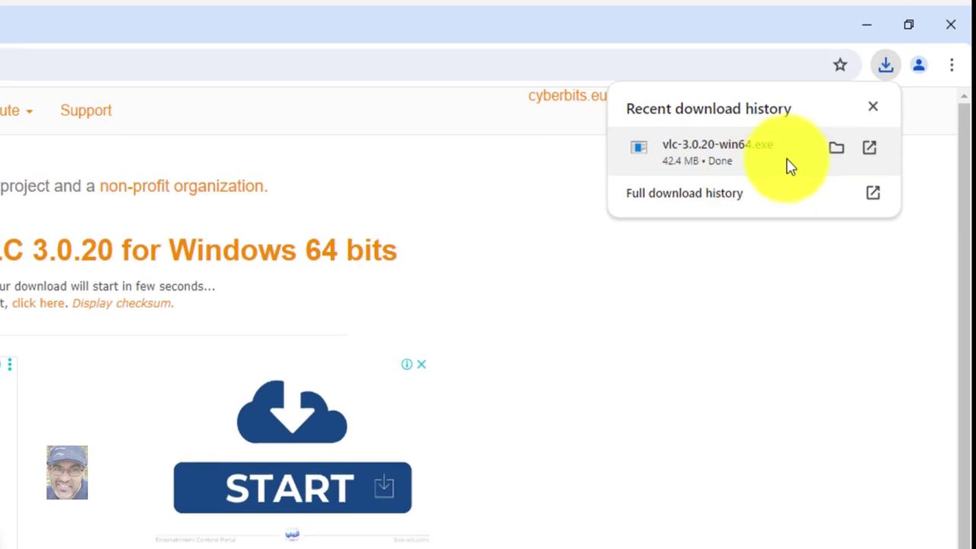
click(837, 148)
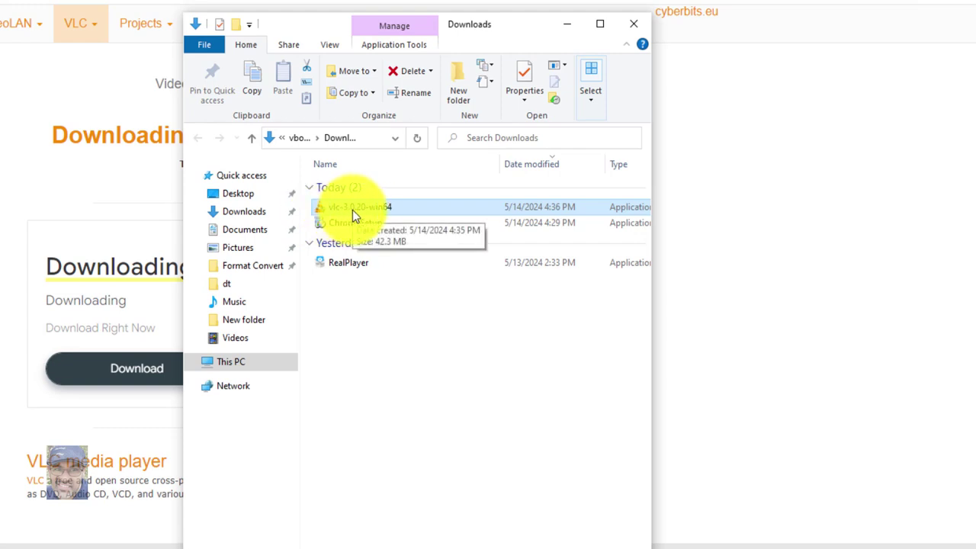
Launch the vlc-3.0.20-win64 installer, keep English as the language, and proceed through the welcome page and license agreement.
double_click(352, 210)
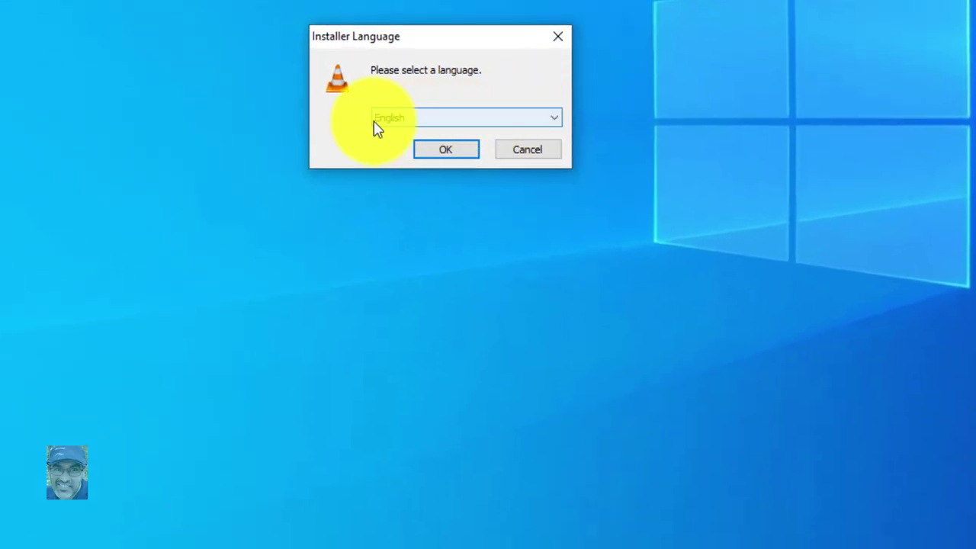
click(447, 151)
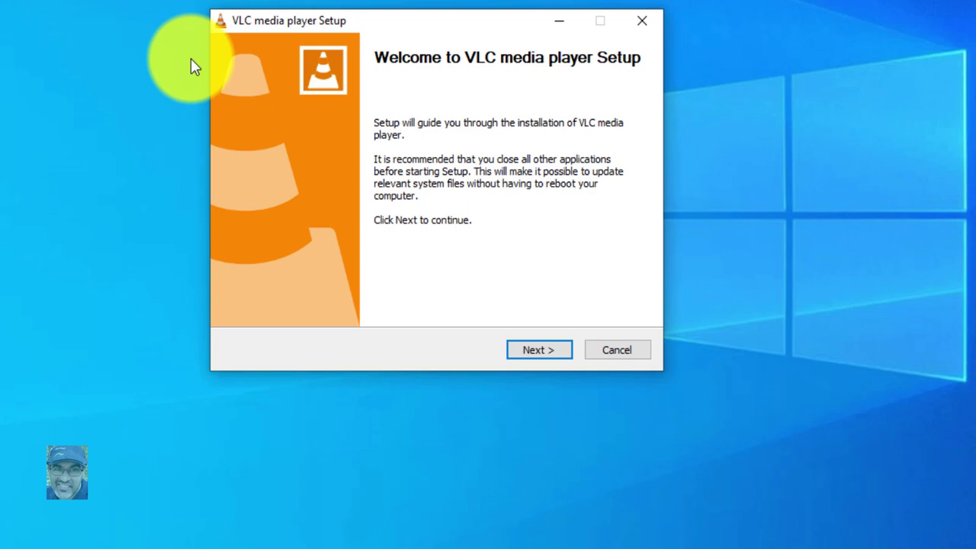
click(532, 353)
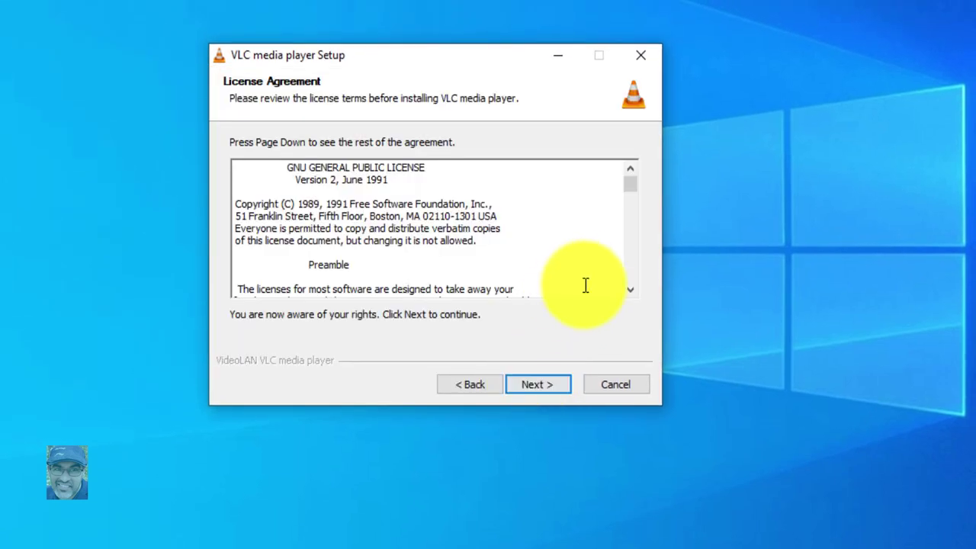
scroll(628, 197, down, 5)
drag(628, 196, 627, 287)
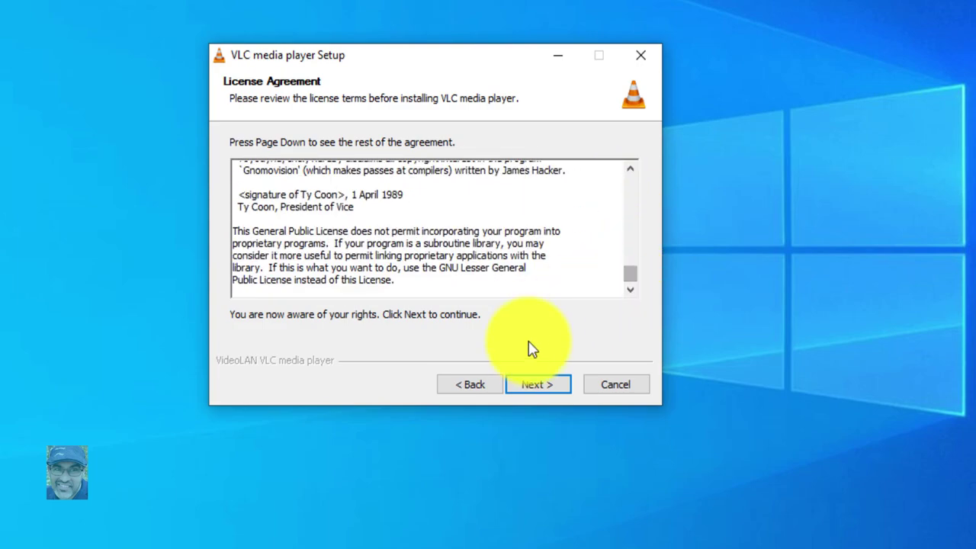
click(532, 387)
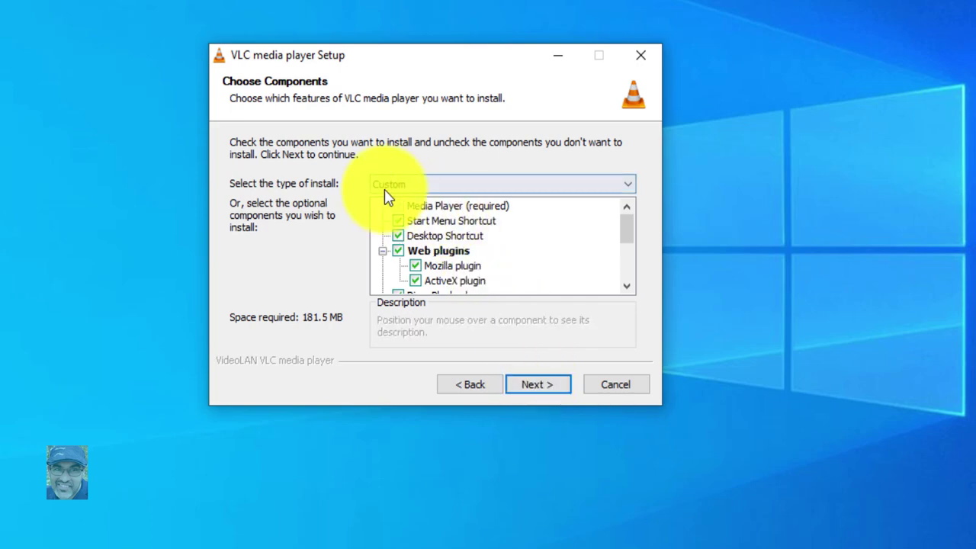
Install VLC with the default components and destination folder, launch it, and accept the privacy policy with metadata access and update checks enabled.
scroll(435, 259, down, 3)
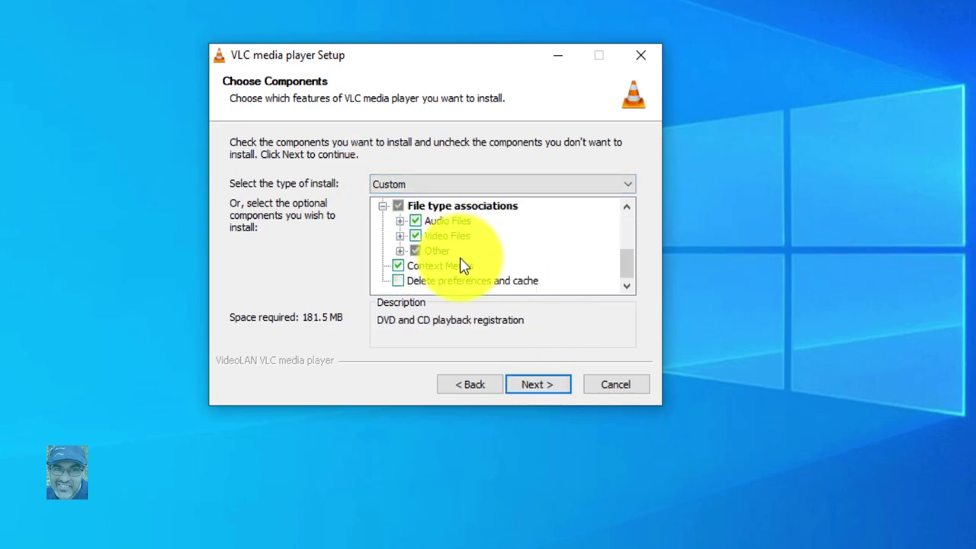
click(537, 387)
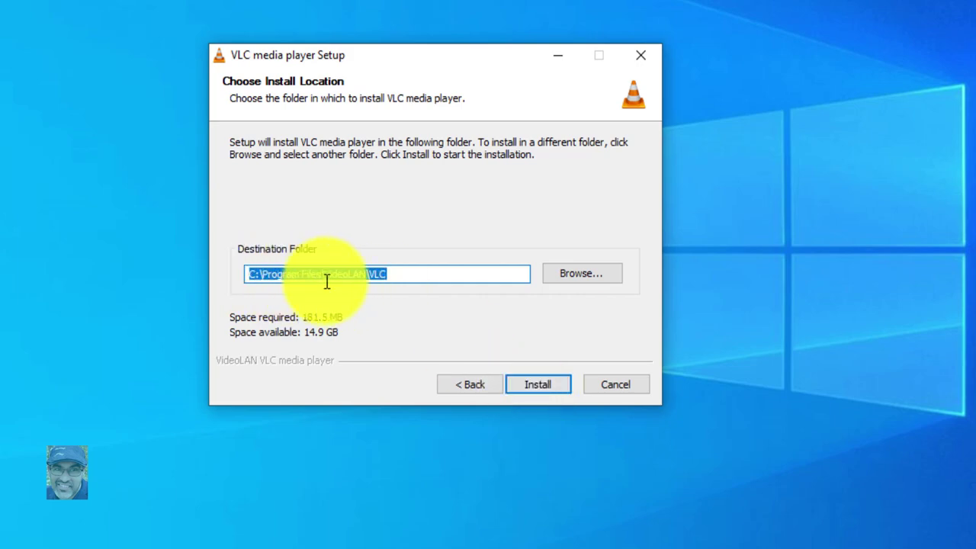
click(536, 387)
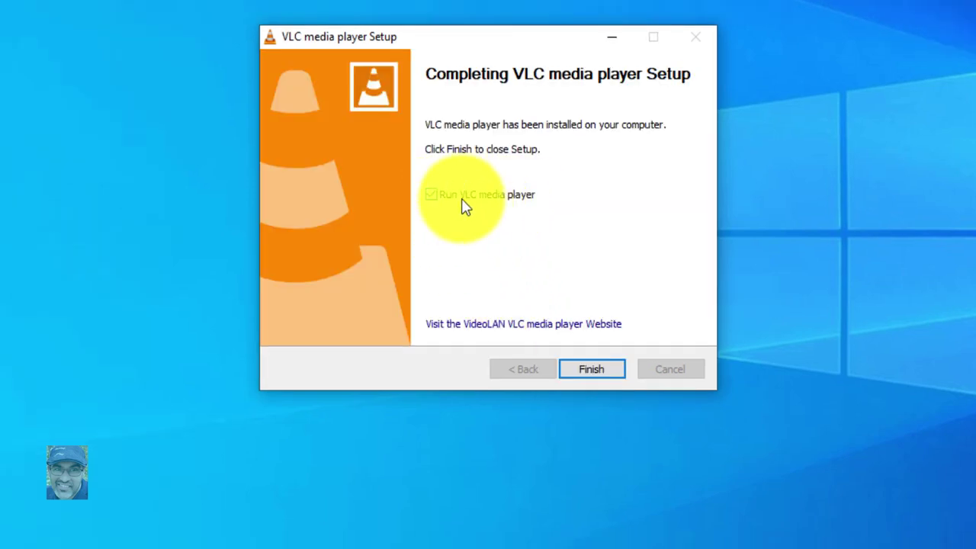
click(594, 370)
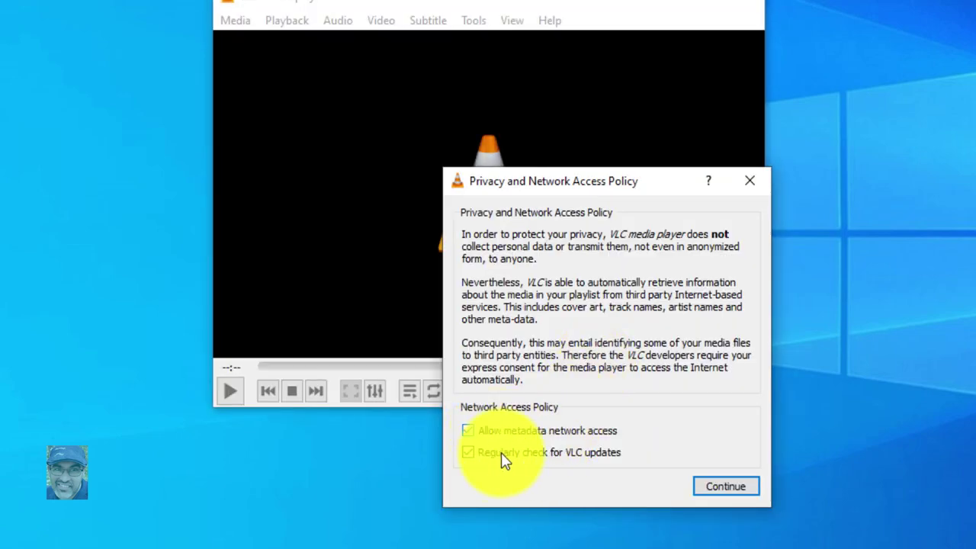
click(729, 490)
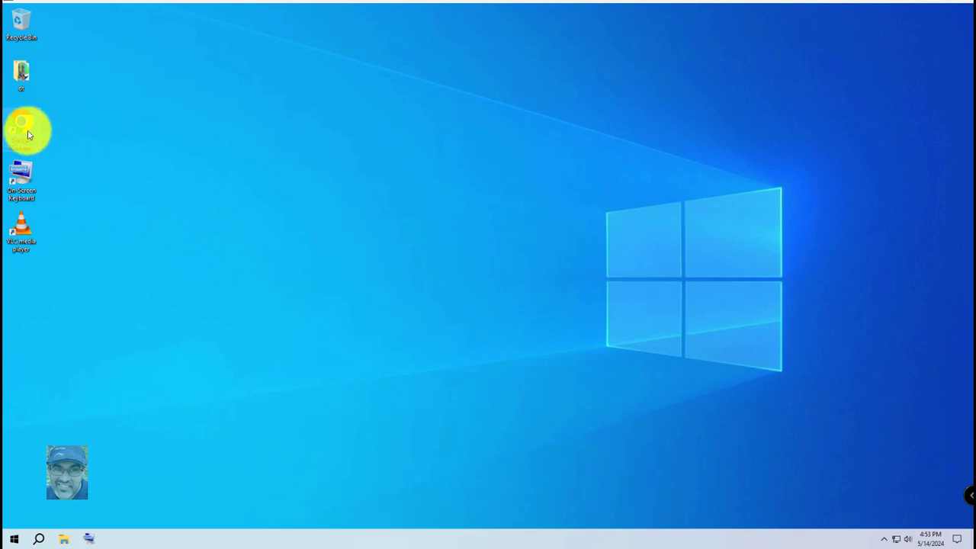
Switch to Google Chrome, bring up the On-Screen Keyboard, and search the web for "geforce experience".
double_click(24, 135)
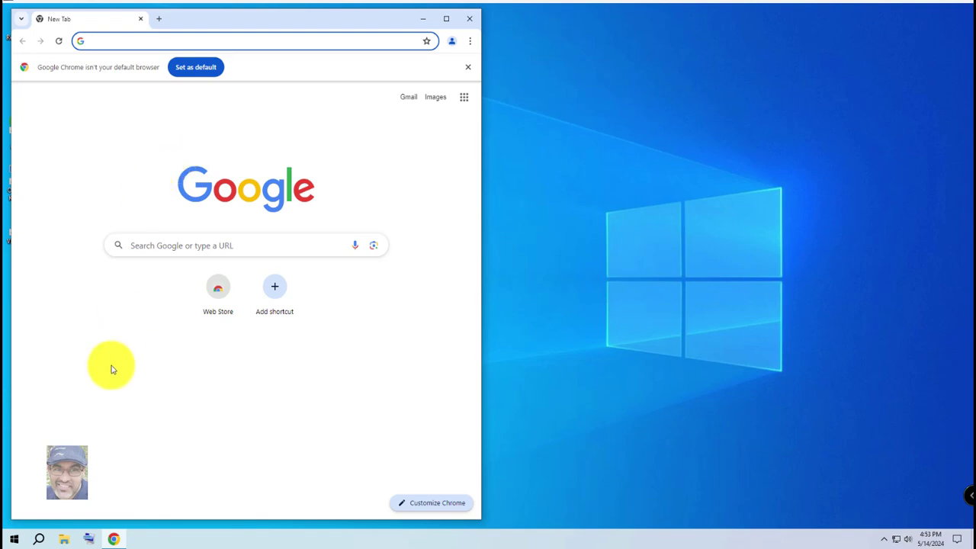
click(89, 537)
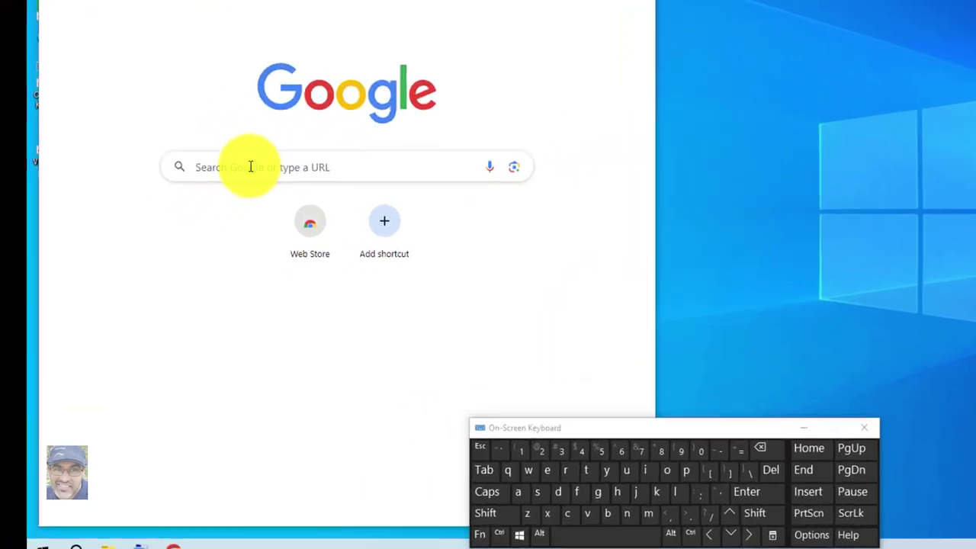
click(174, 242)
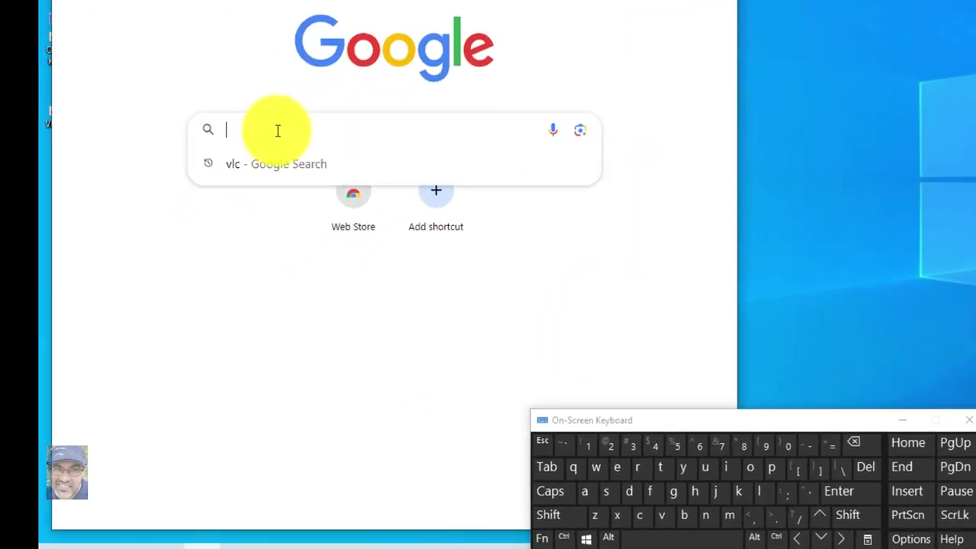
click(681, 497)
click(621, 469)
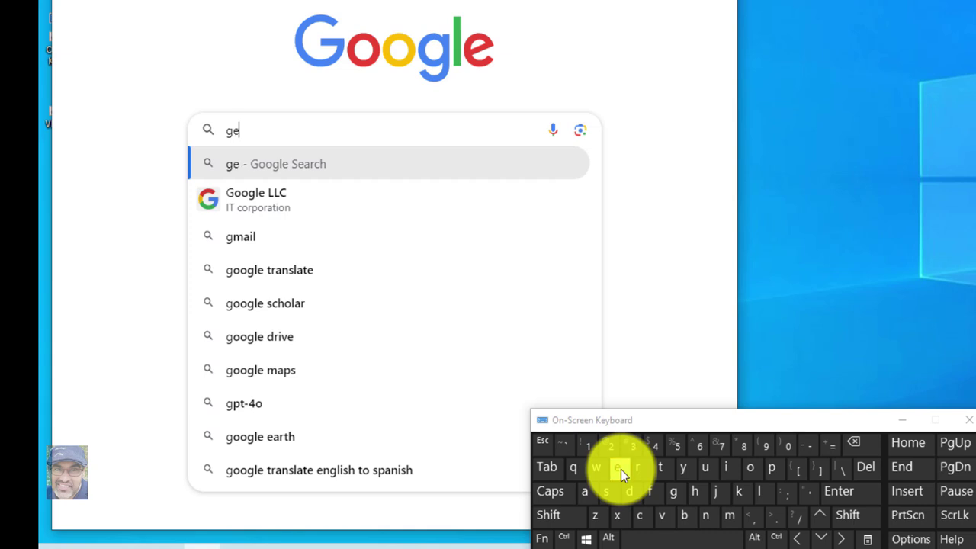
click(653, 496)
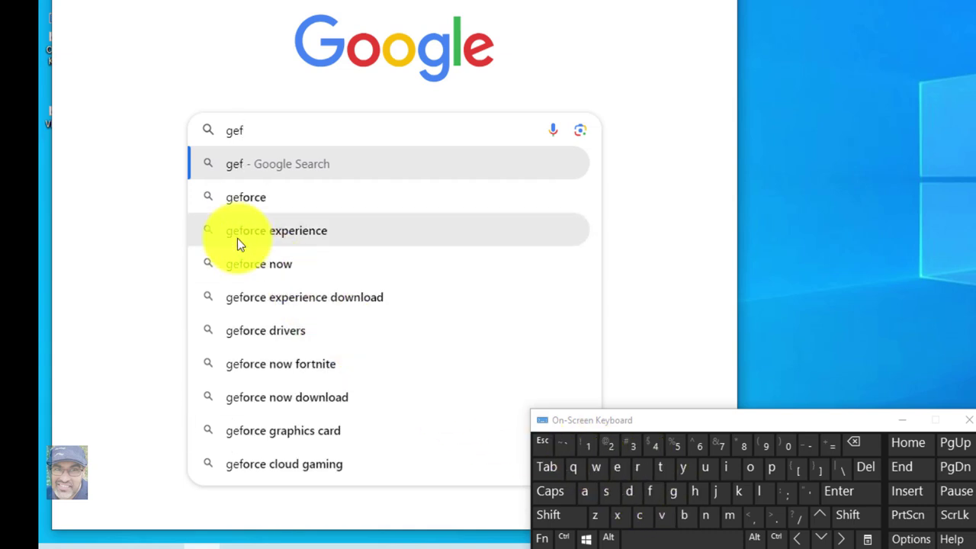
click(289, 236)
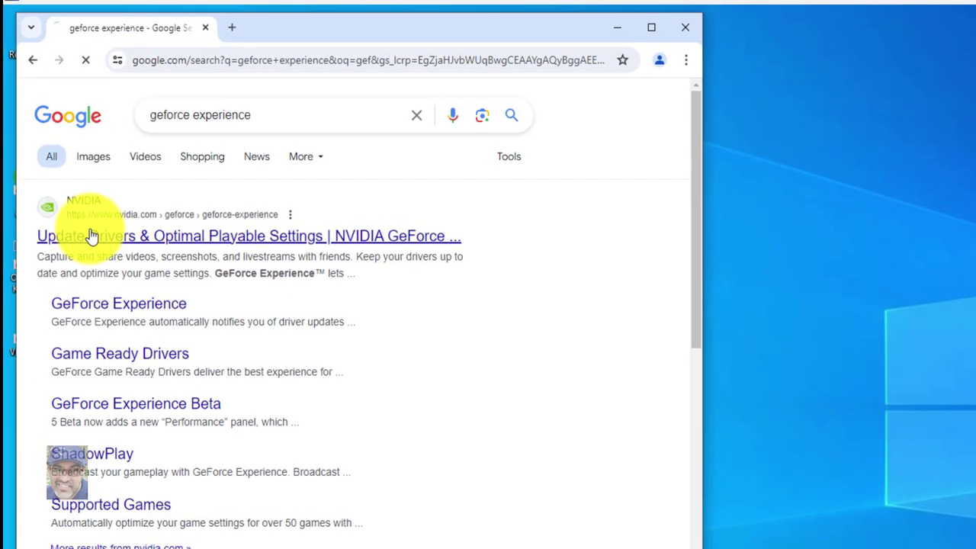
Download the GeForce Experience installer from the NVIDIA site and show the file in its folder.
click(125, 9)
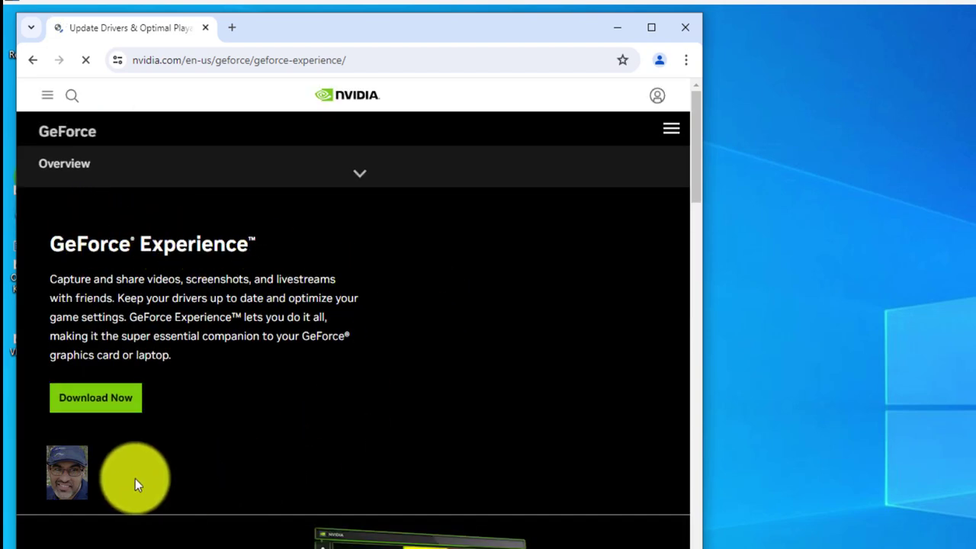
click(79, 406)
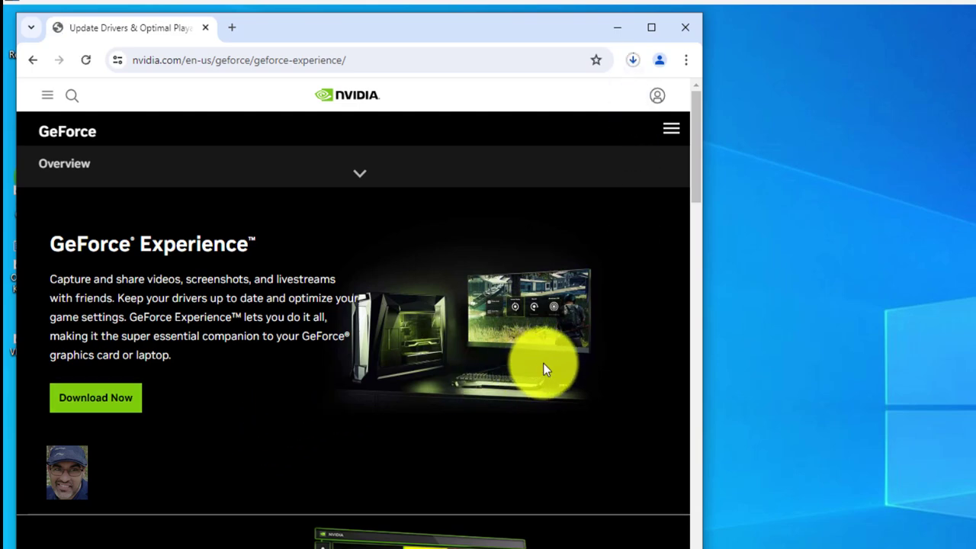
click(632, 63)
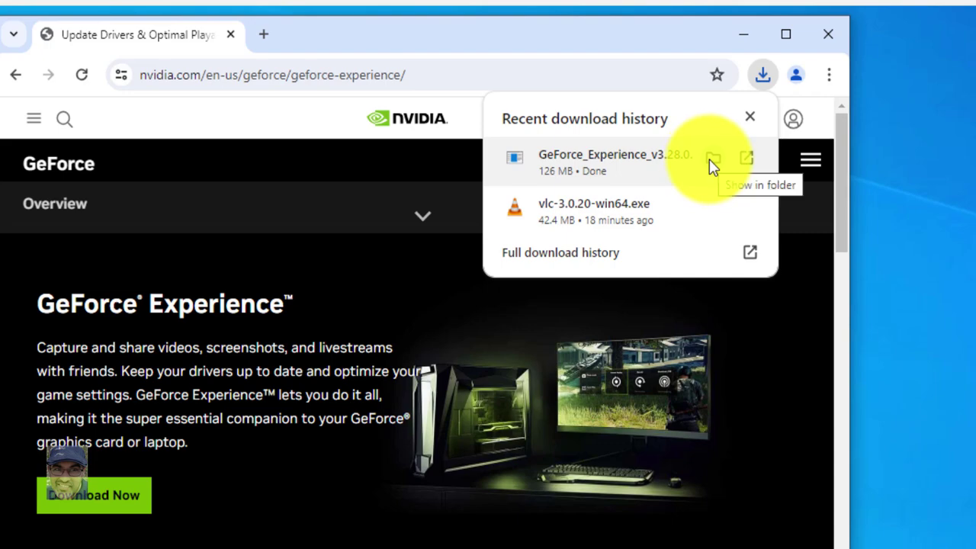
click(712, 167)
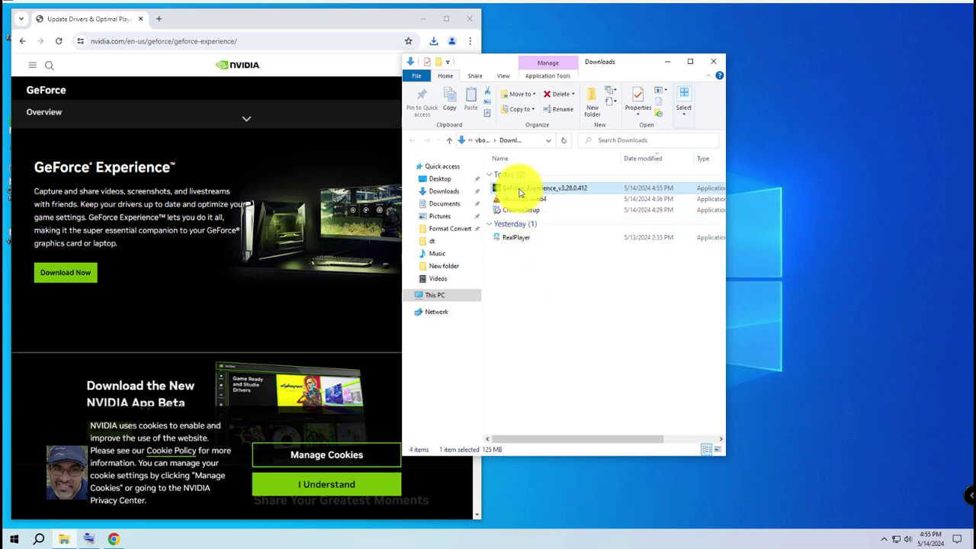
Install GeForce Experience from the downloaded file, agree to the license terms, log in with Google, and skip the tour.
double_click(520, 192)
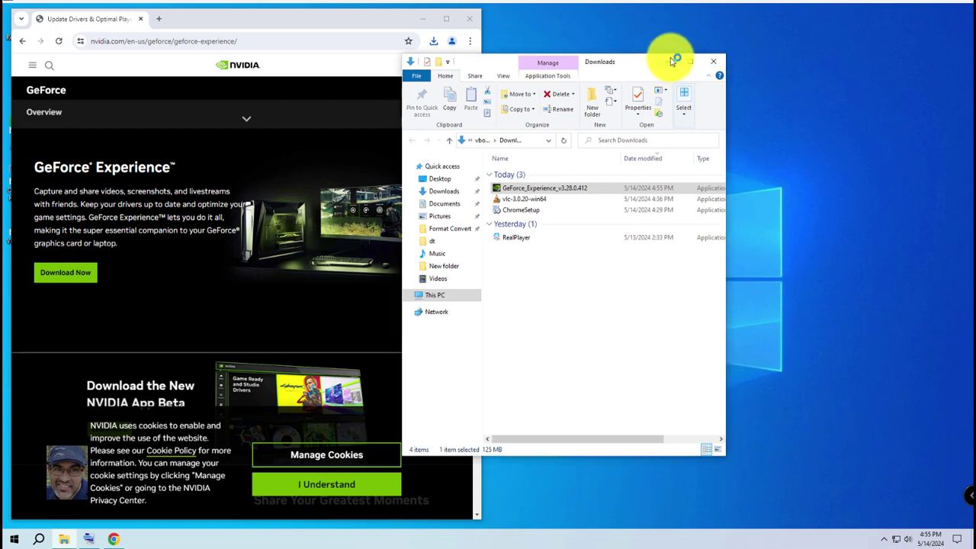
click(674, 61)
click(425, 20)
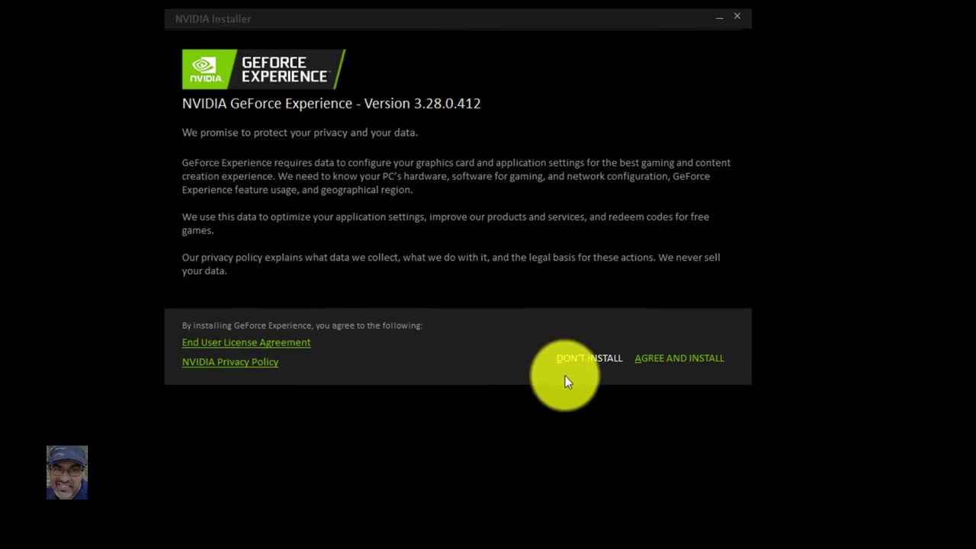
click(681, 363)
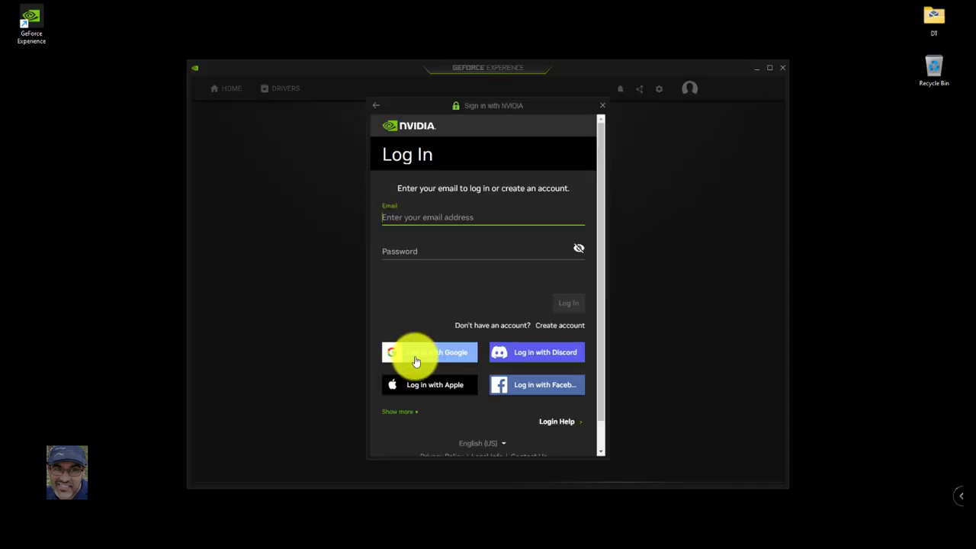
click(441, 356)
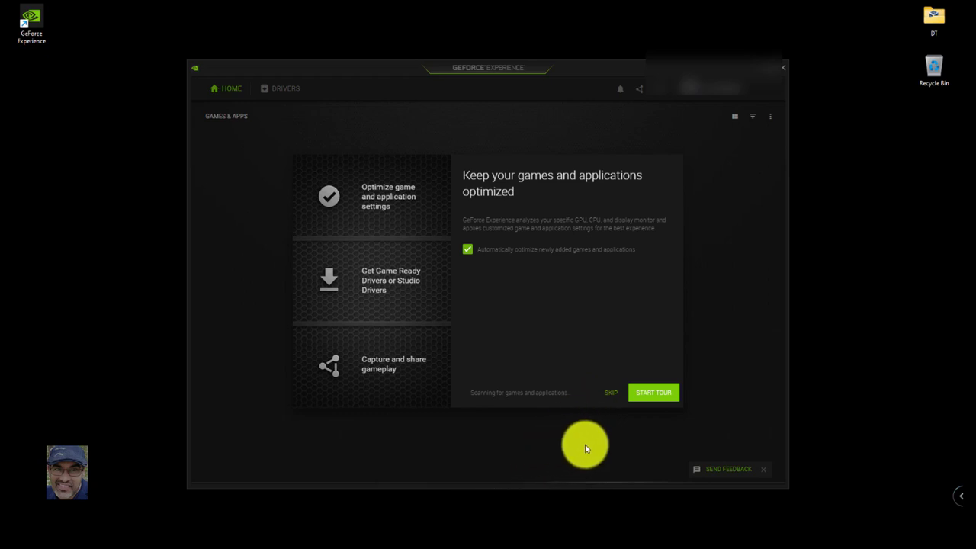
click(614, 400)
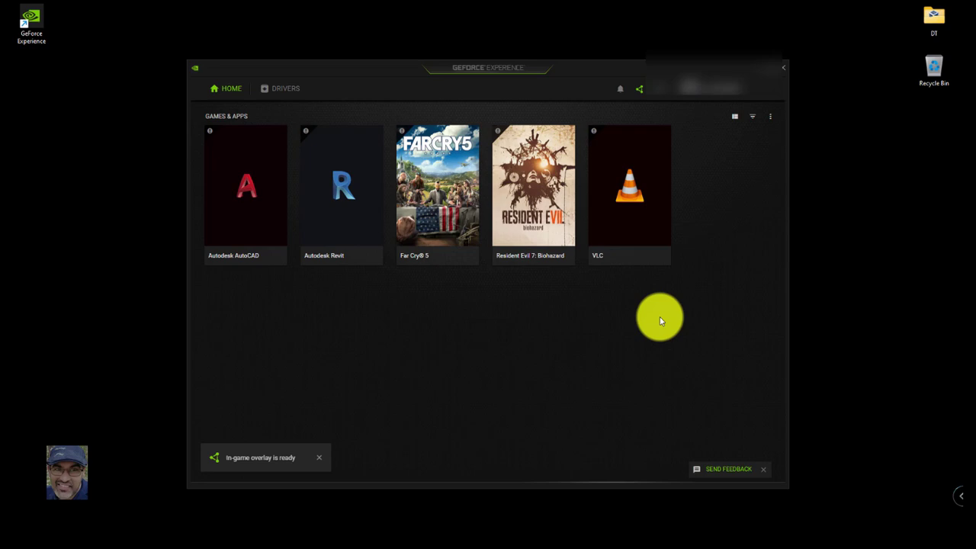
Check for driver updates in GeForce Experience, then download GeForce Game Ready Driver 552.44 and install it with the express option.
click(286, 95)
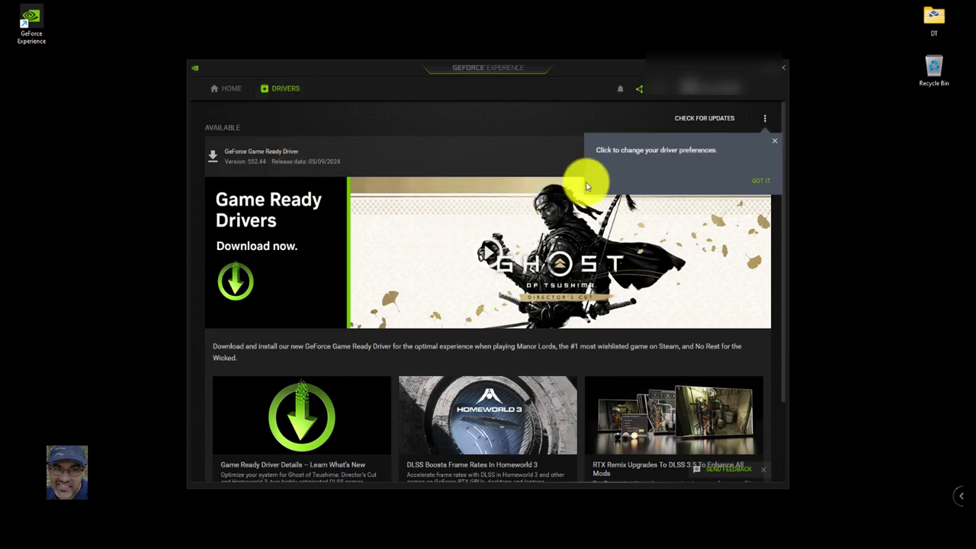
click(695, 119)
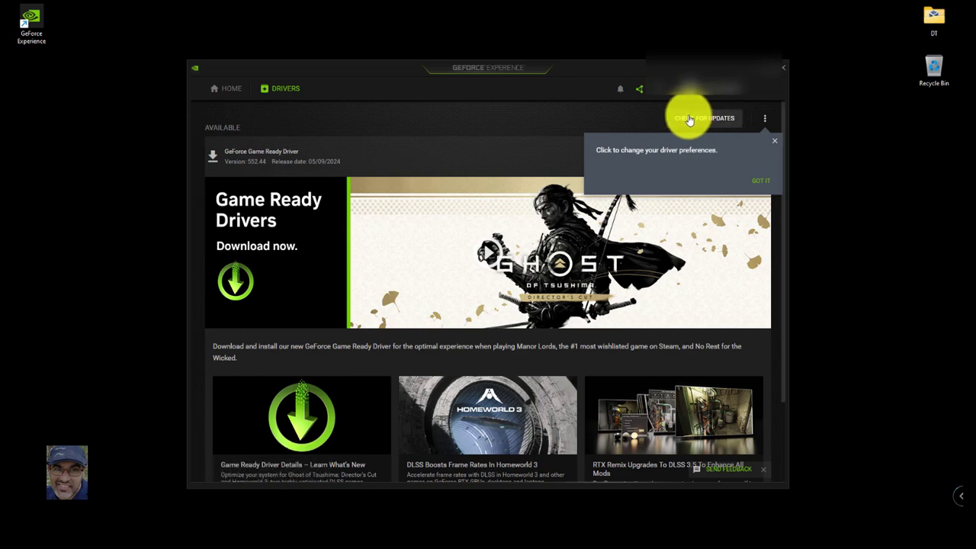
click(774, 141)
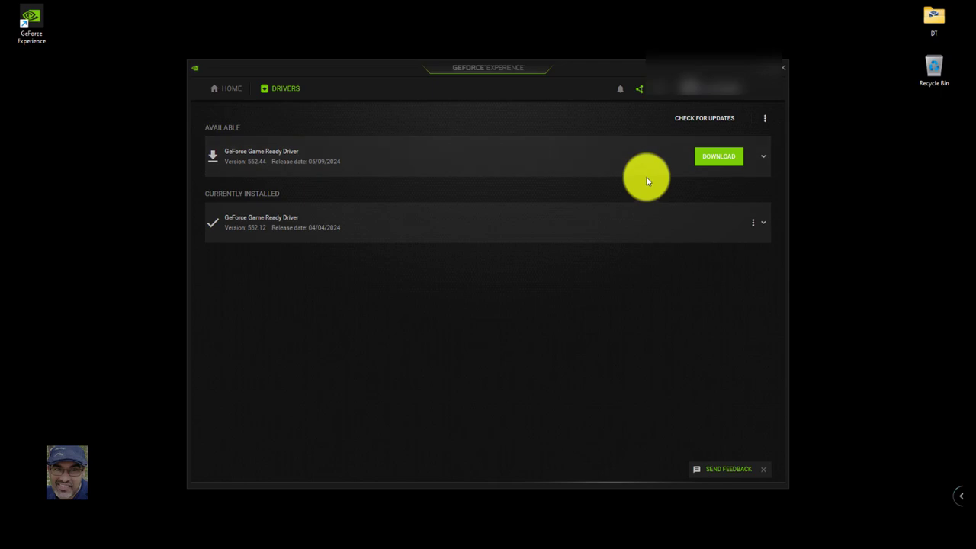
click(717, 159)
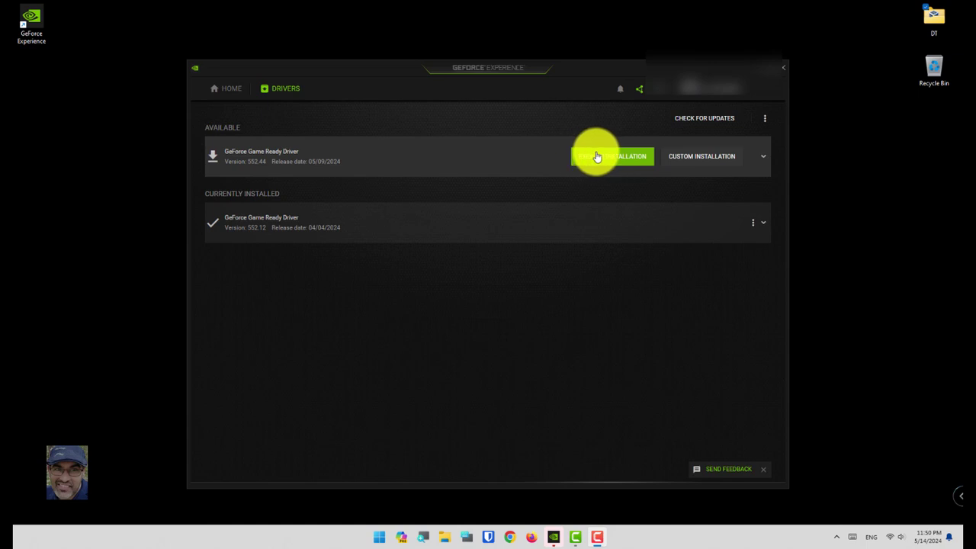
click(613, 158)
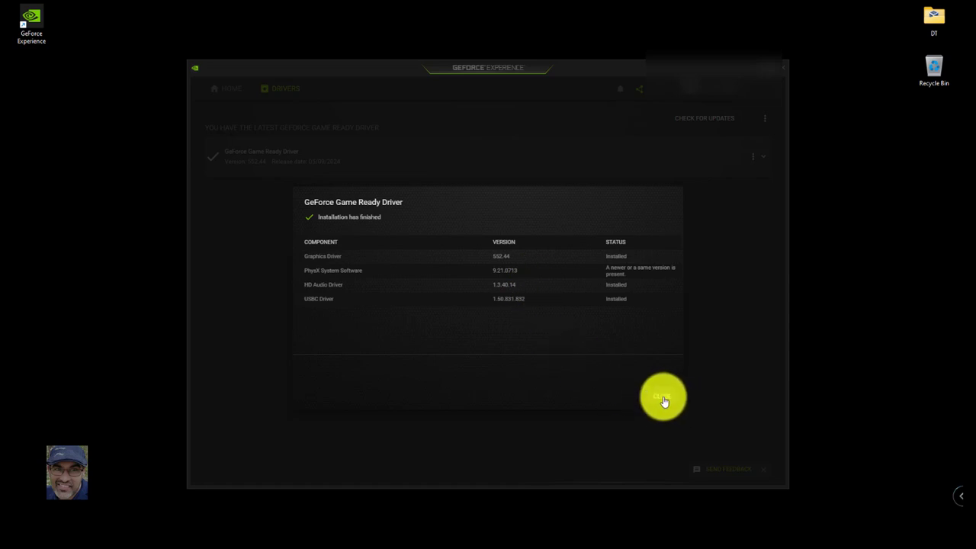
click(663, 402)
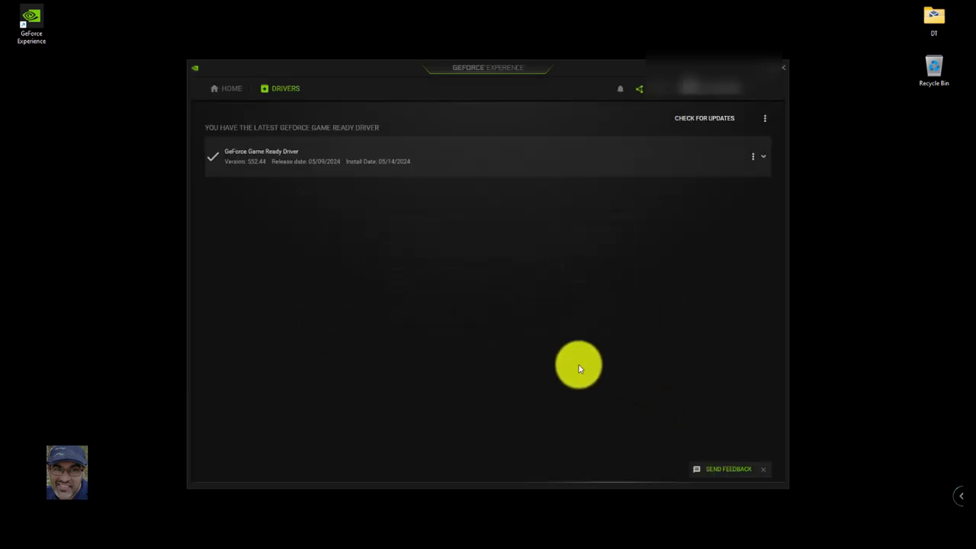
Switch to NVIDIA Control Panel from the system tray and view its About information.
click(836, 537)
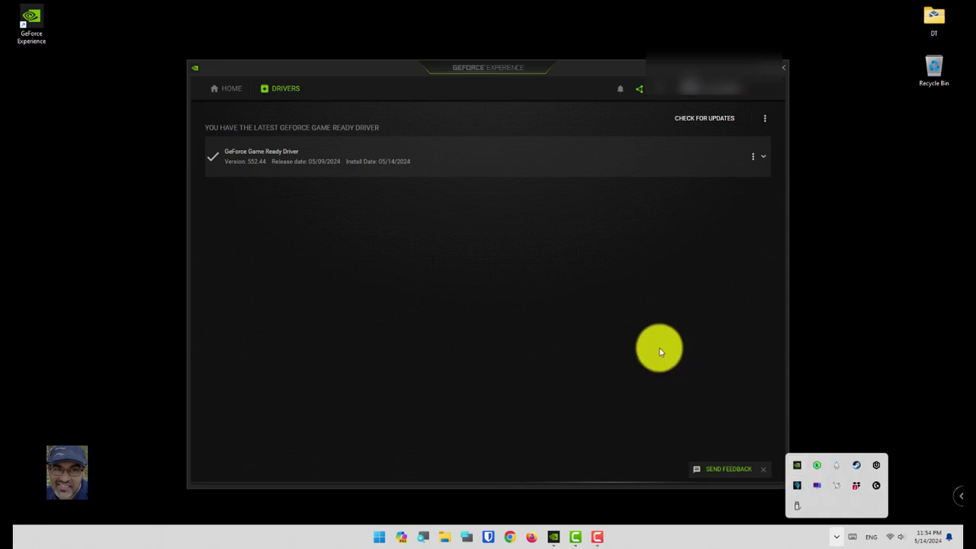
click(659, 347)
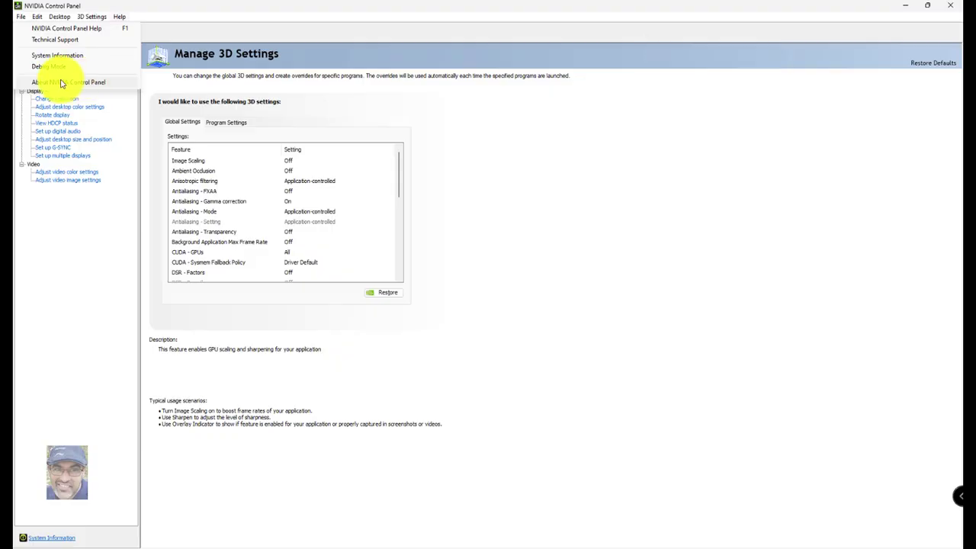
click(62, 82)
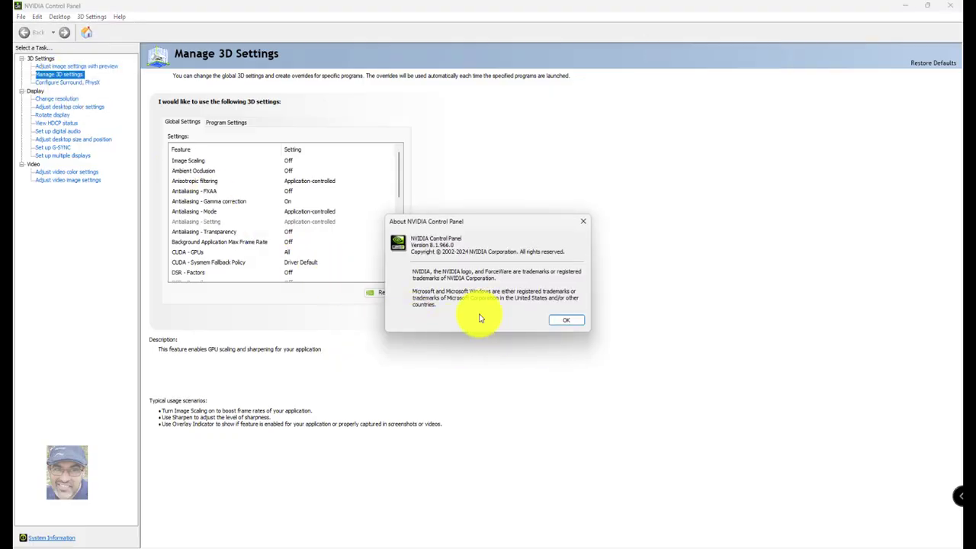